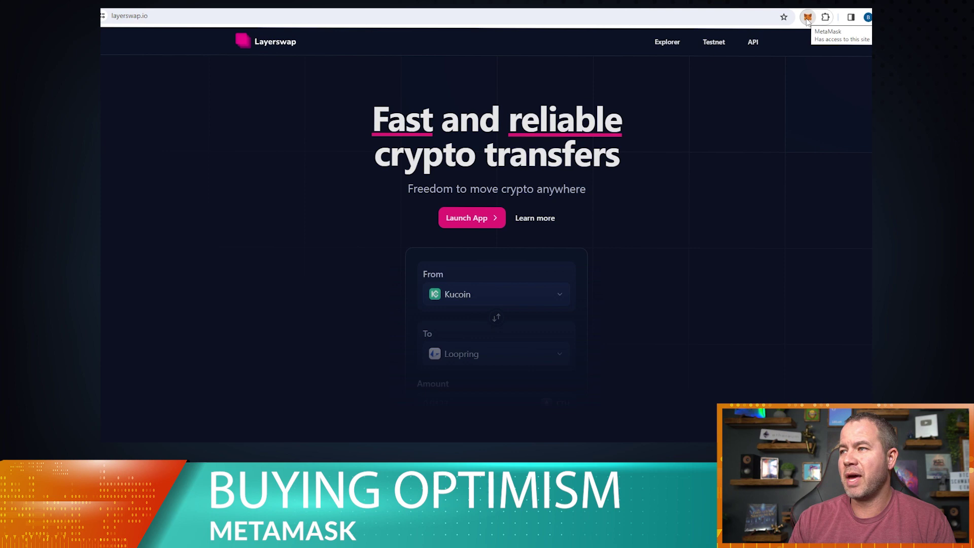
# - Delete OP Mainnet from MetaMask's network list and reach the Add a network page
pyautogui.click(808, 18)
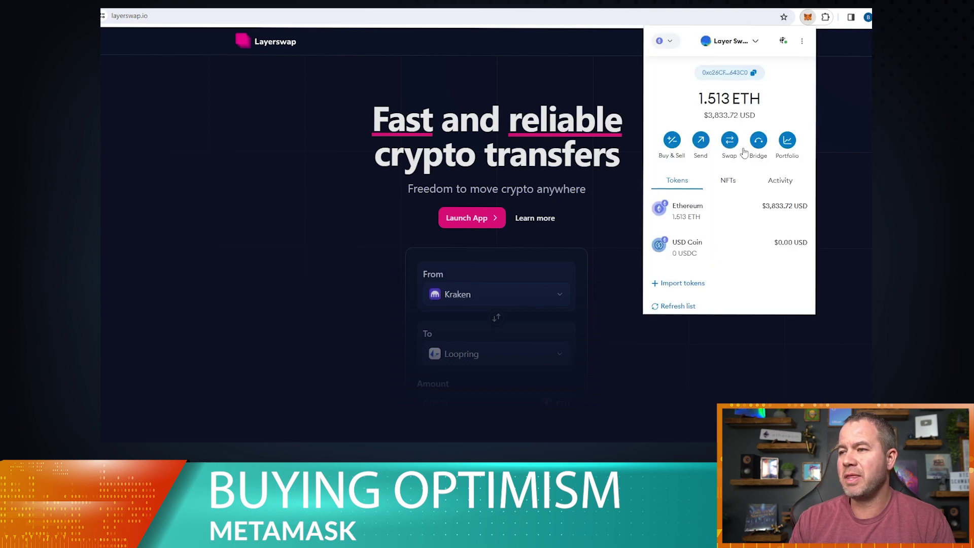
pyautogui.click(668, 41)
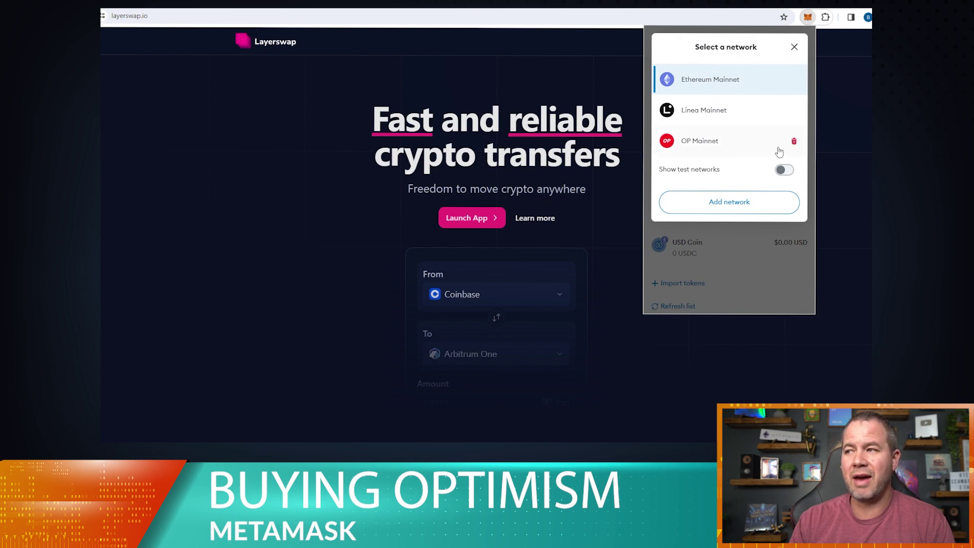
pyautogui.click(795, 143)
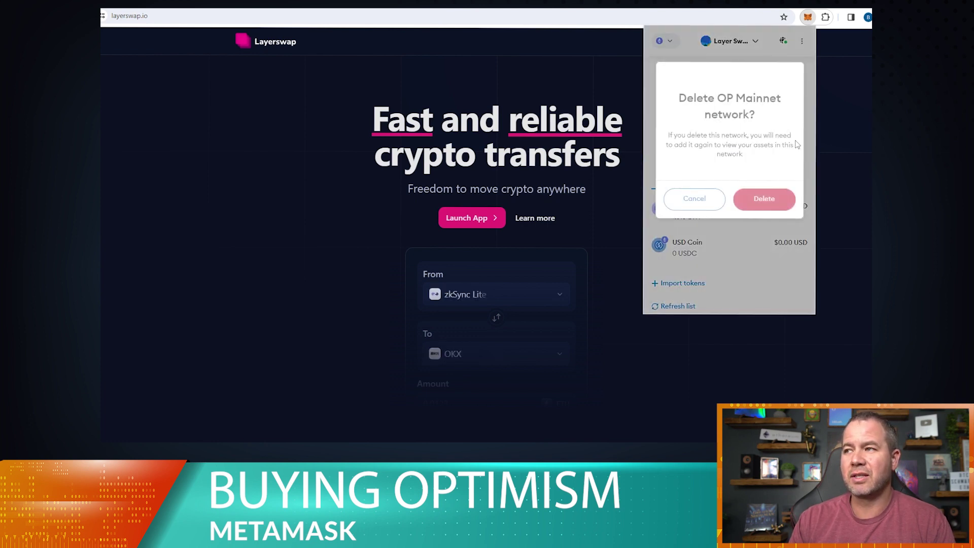
pyautogui.click(777, 207)
pyautogui.click(664, 41)
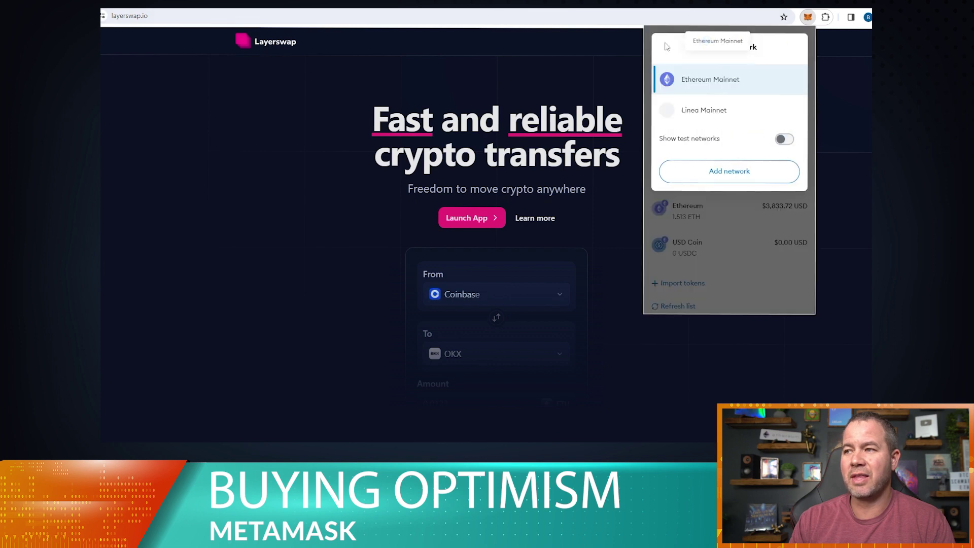
pyautogui.click(724, 172)
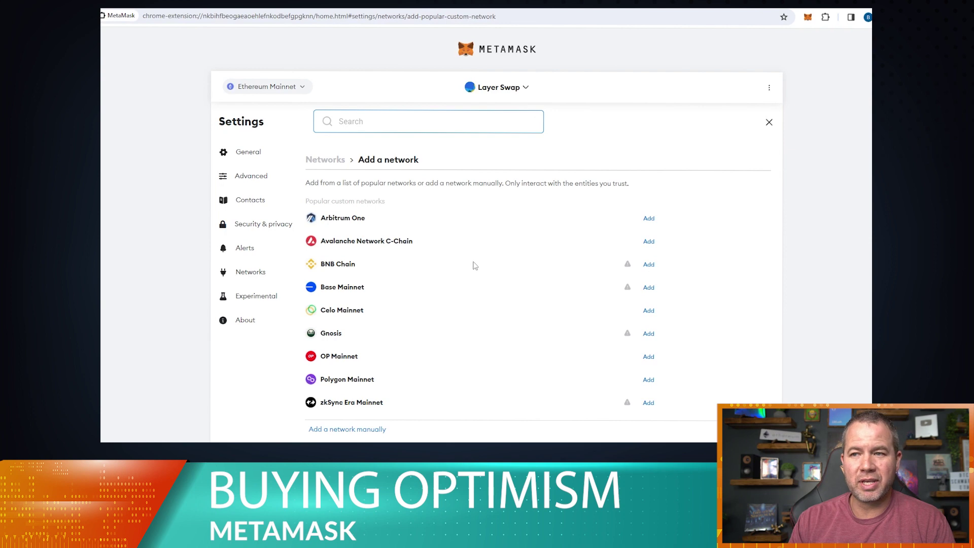
# - Re-add OP Mainnet from the popular networks and switch to it, showing 0.099 ETH
pyautogui.click(649, 356)
pyautogui.click(539, 377)
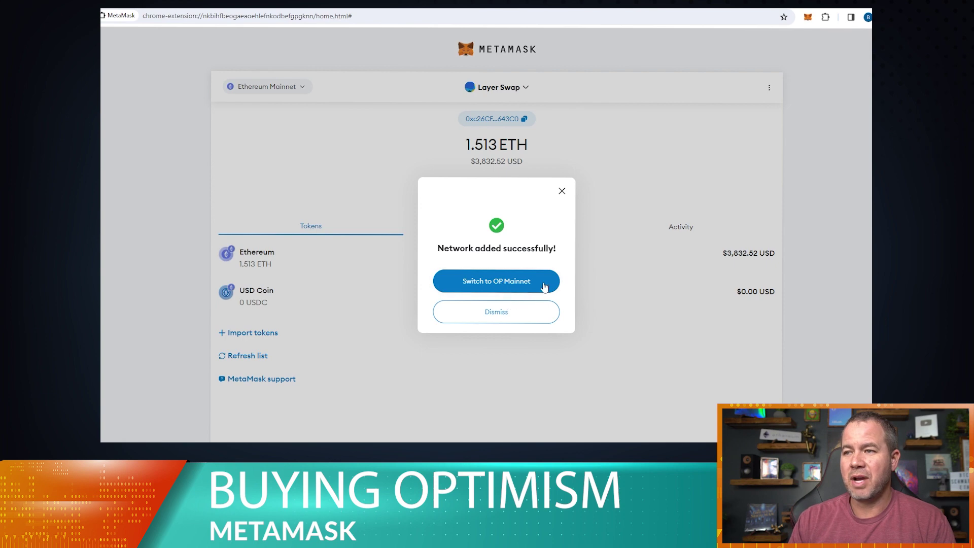
pyautogui.click(507, 288)
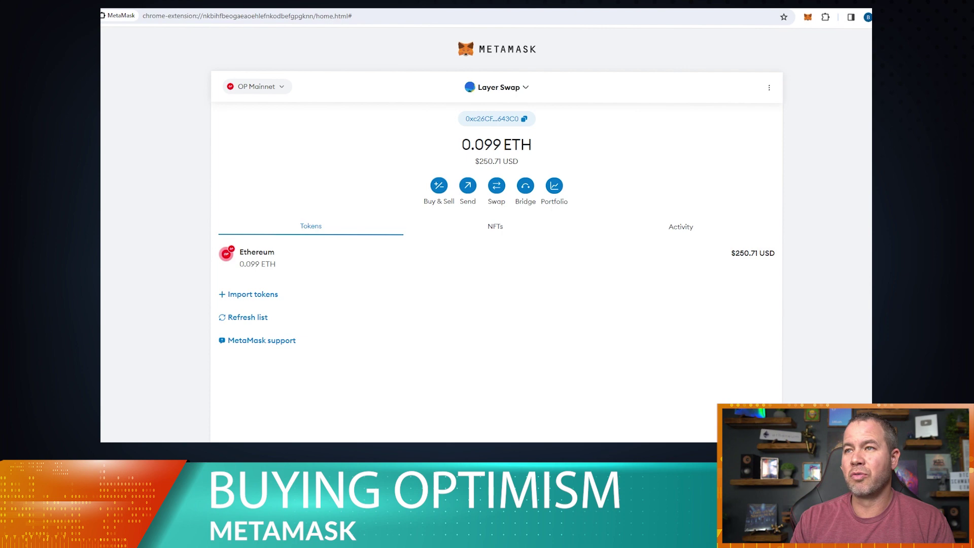
pyautogui.hotkey('ctrl', 't')
# - Find CoinMarketCap via Google, search 'opt' and open the Optimism (OP) coin page
pyautogui.write('coin')
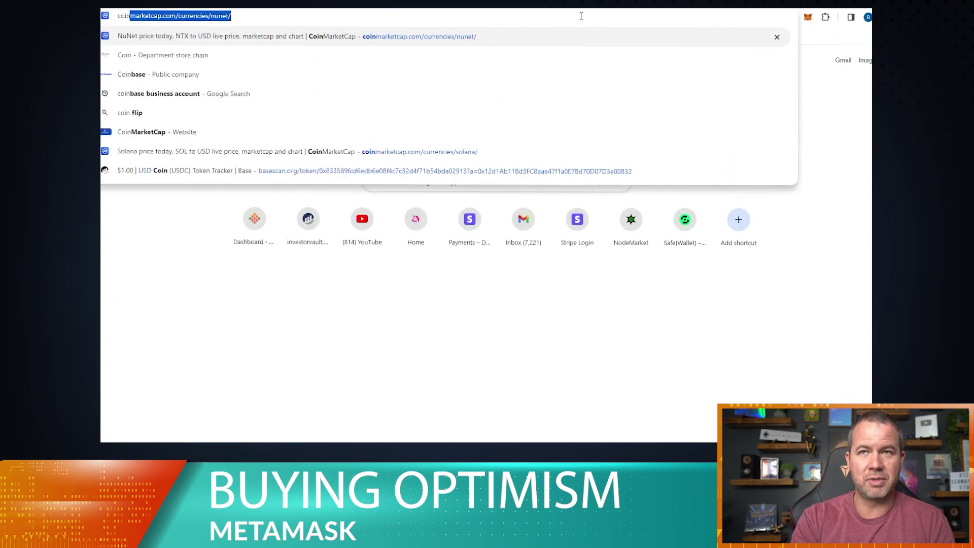
pyautogui.write('marke')
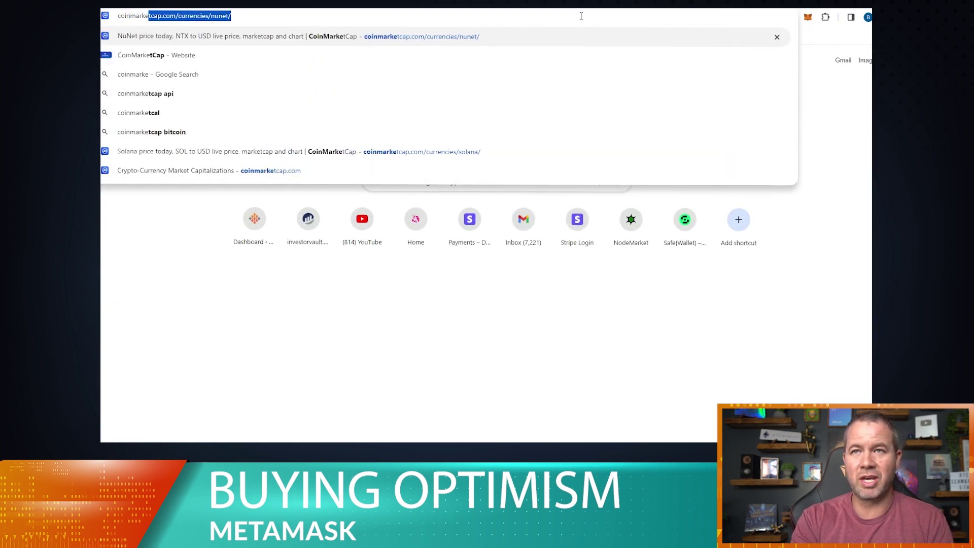
pyautogui.write('tcap')
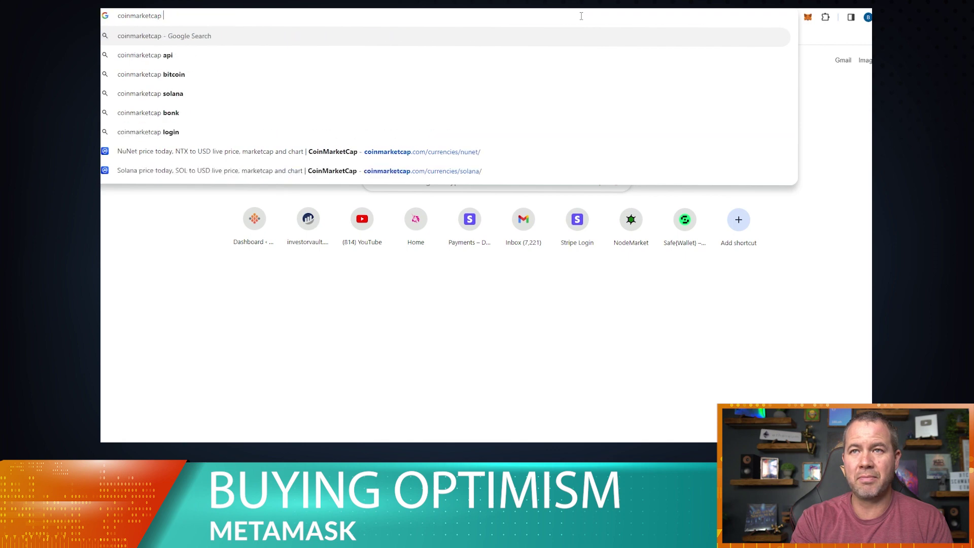
pyautogui.press('Return')
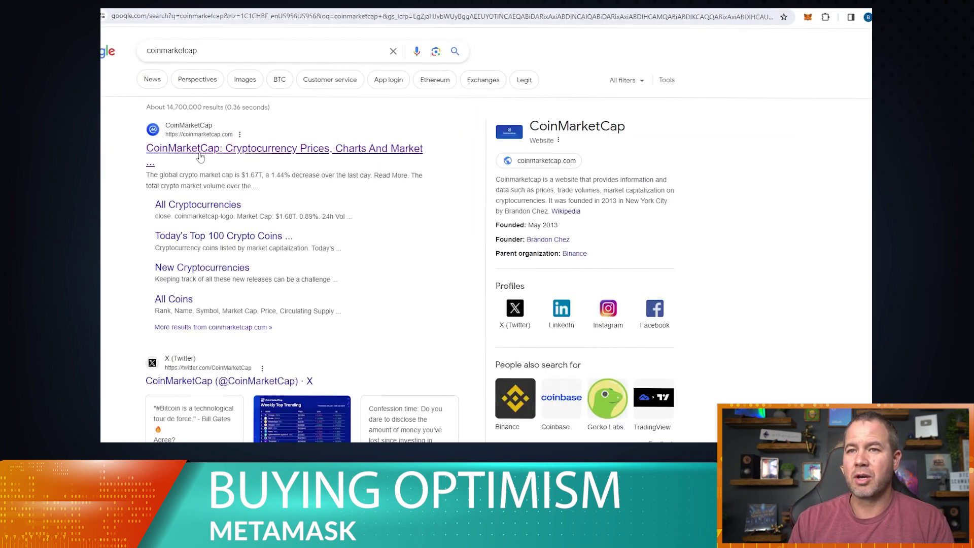
pyautogui.click(200, 157)
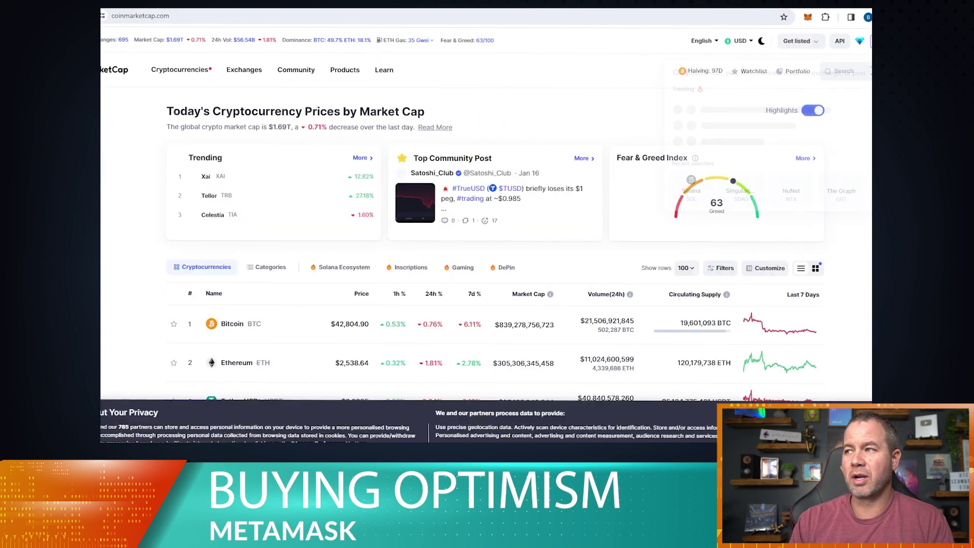
pyautogui.write('opt')
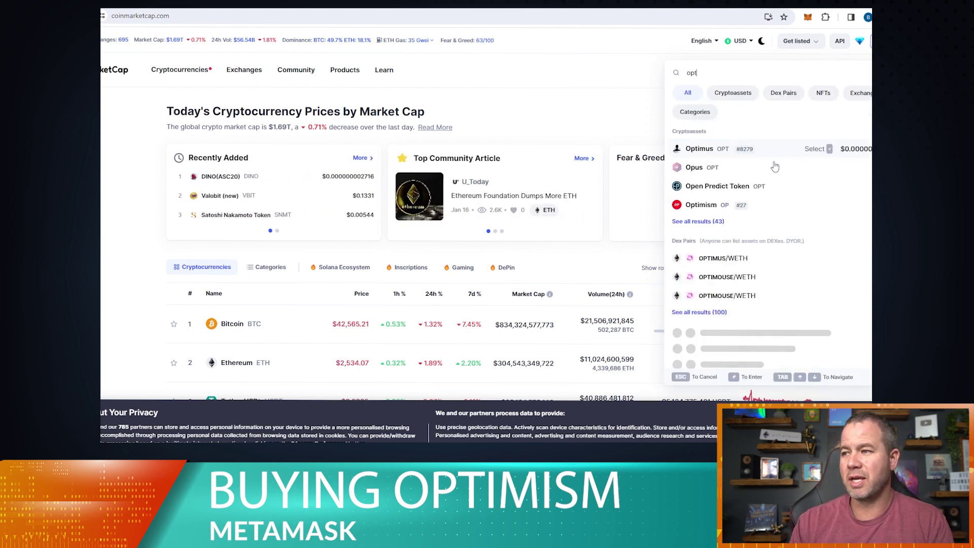
pyautogui.click(726, 206)
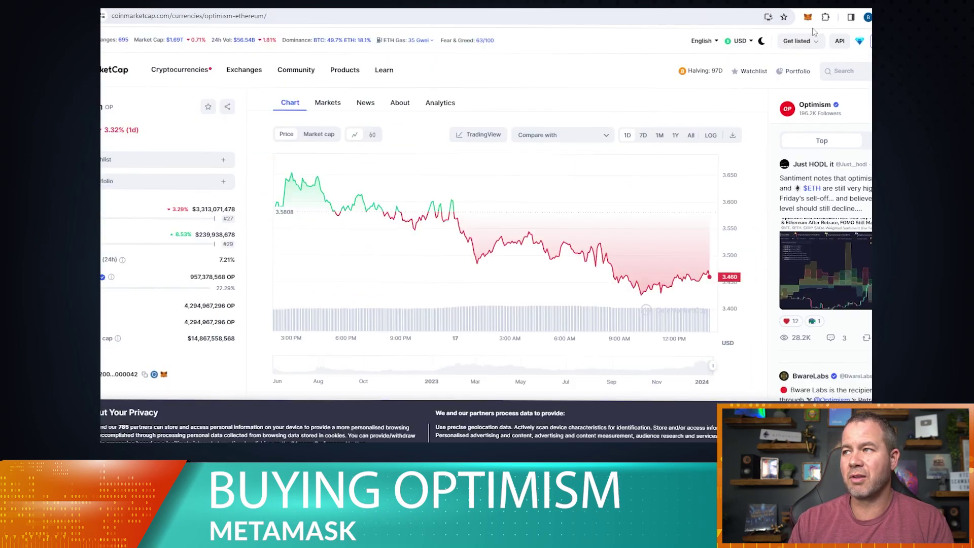
# - Import the OP token by pasting its contract address, adding 288.78737 OP to the wallet
pyautogui.click(810, 20)
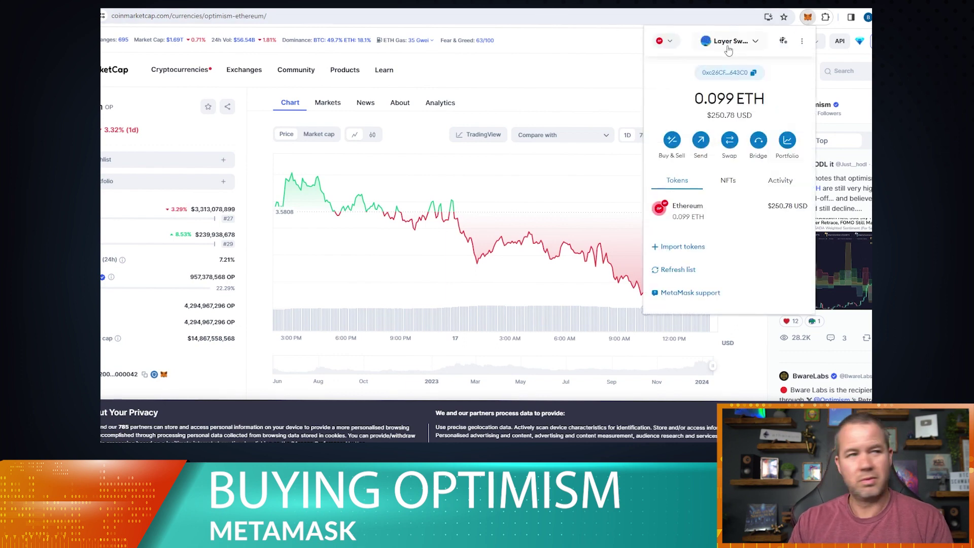
pyautogui.click(683, 247)
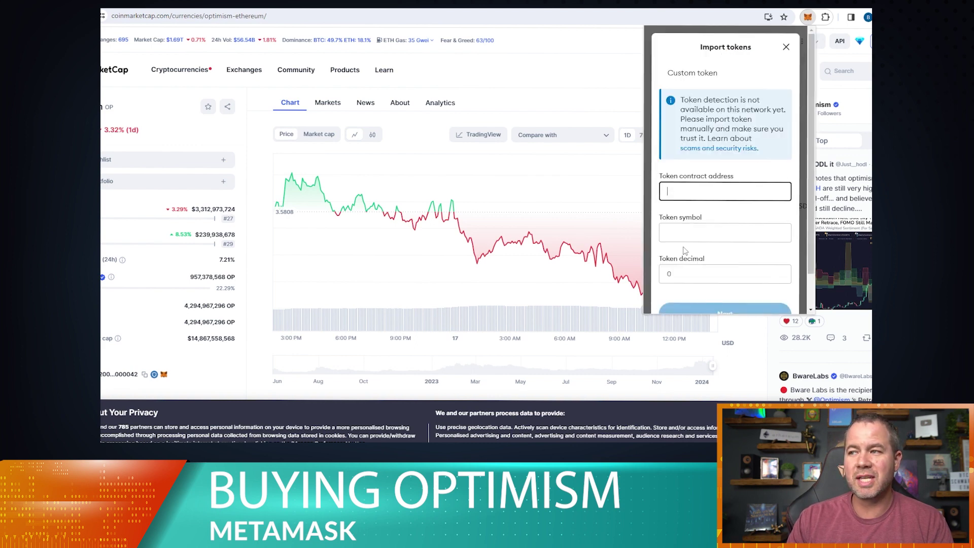
pyautogui.rightClick(676, 190)
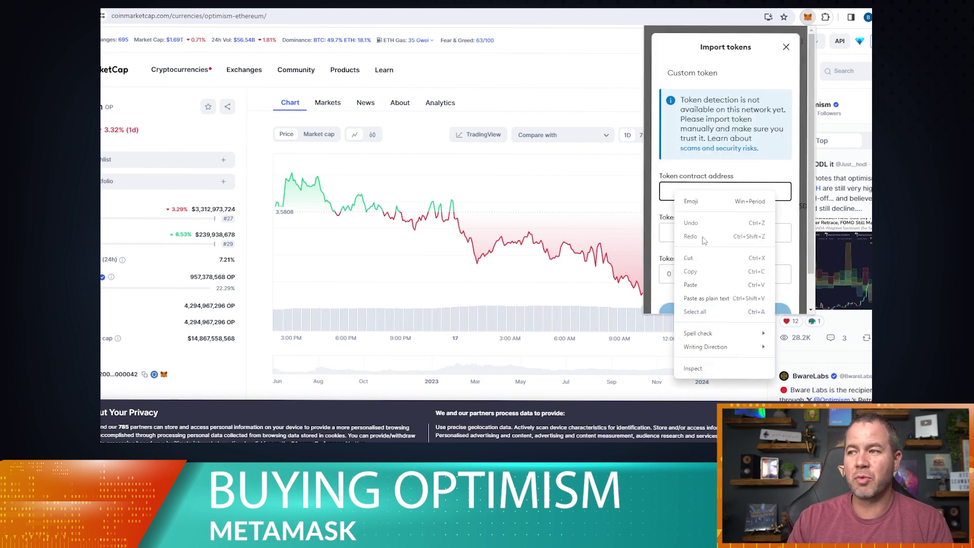
pyautogui.click(691, 285)
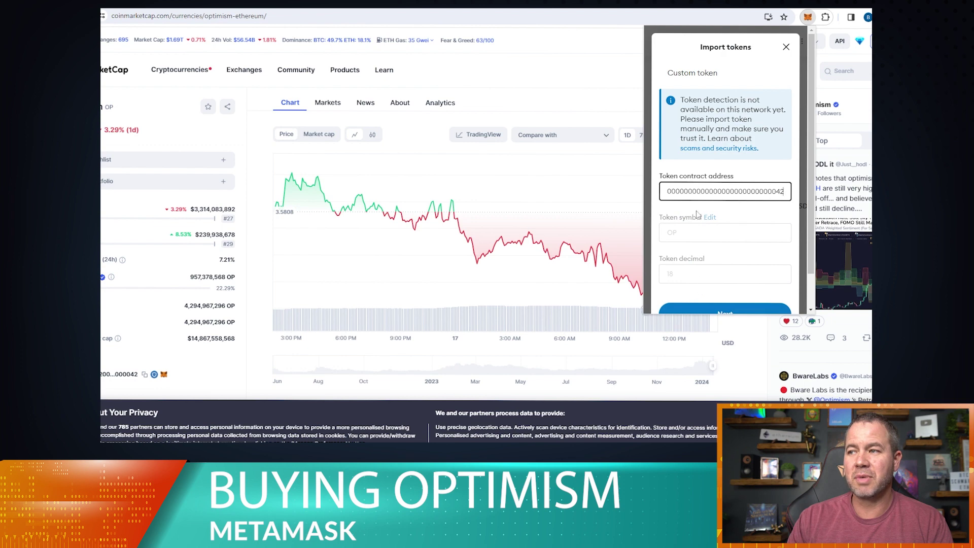
pyautogui.moveTo(734, 192); pyautogui.dragTo(789, 191)
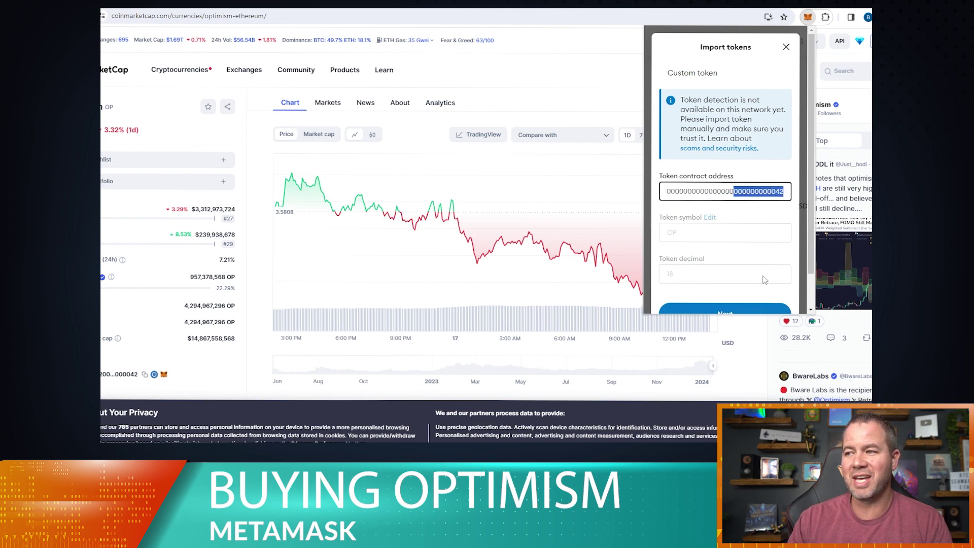
pyautogui.scroll(-1, 764, 280)
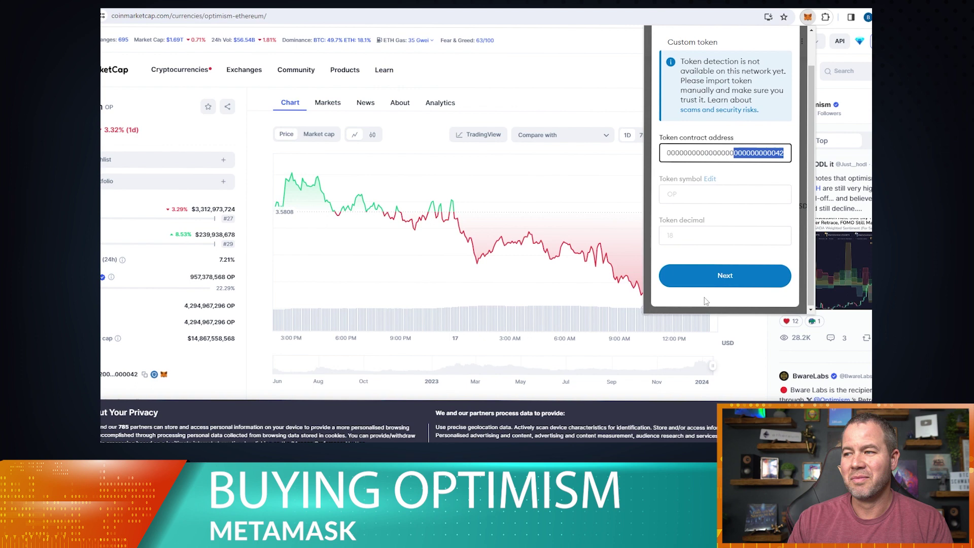
pyautogui.click(734, 277)
pyautogui.click(768, 151)
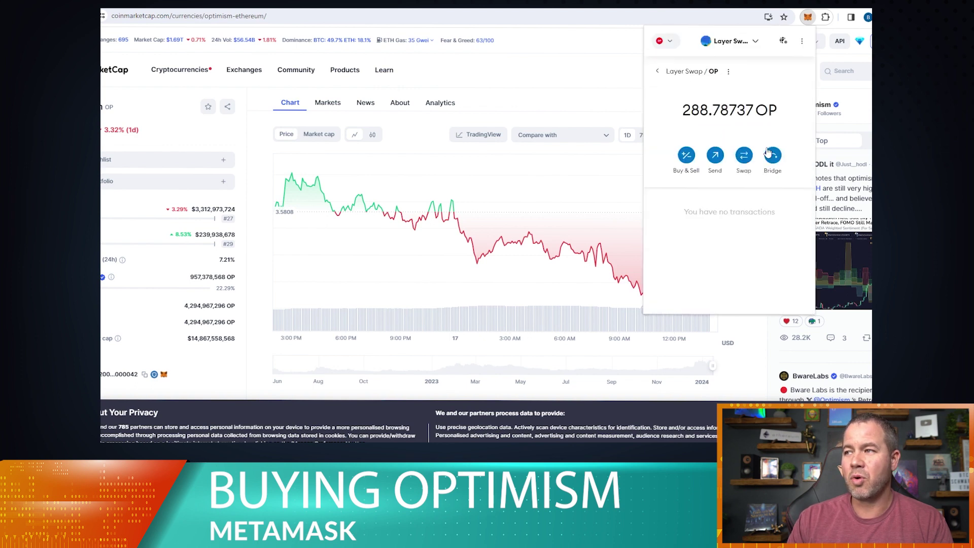
pyautogui.click(658, 73)
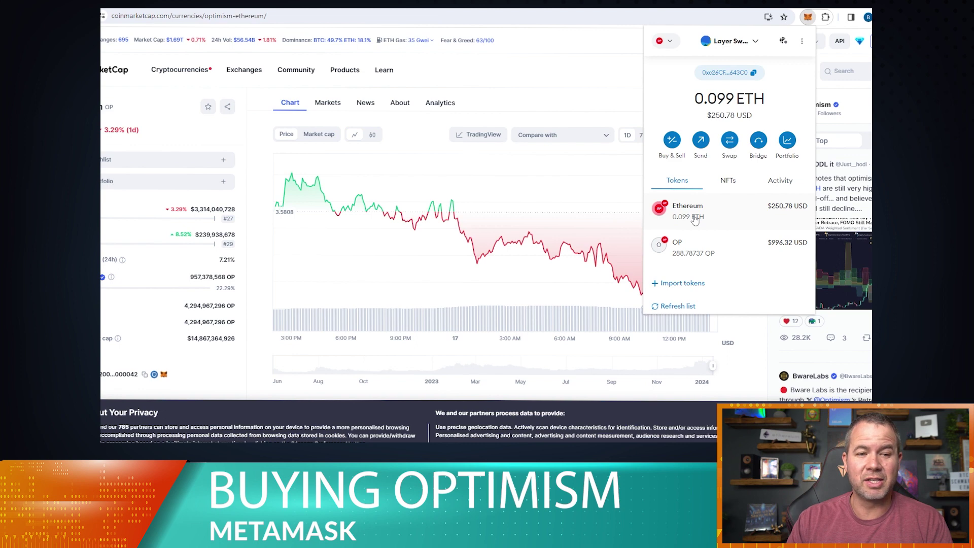
# - Switch MetaMask to Ethereum Mainnet (1.513 ETH) and return to the layerswap.io tab
pyautogui.click(659, 45)
pyautogui.click(729, 82)
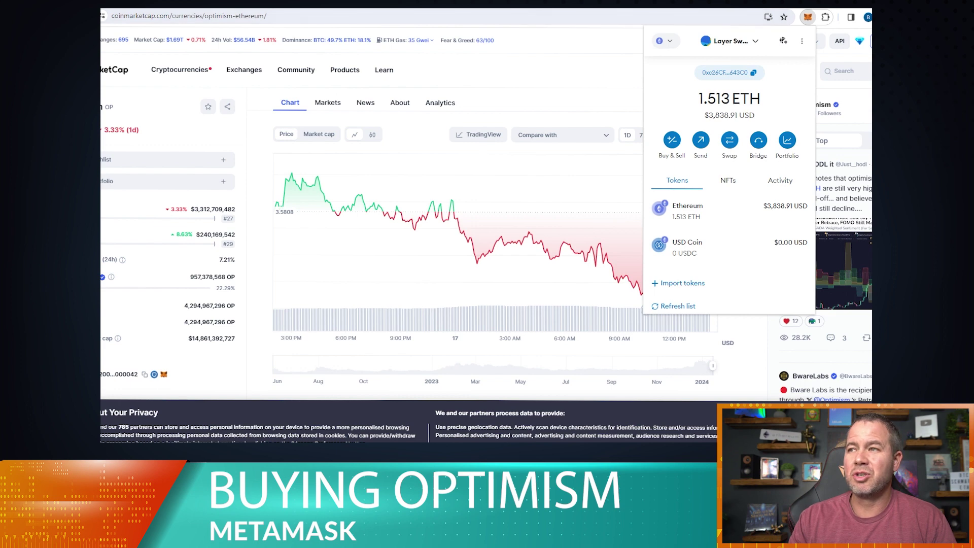
pyautogui.click(588, 5)
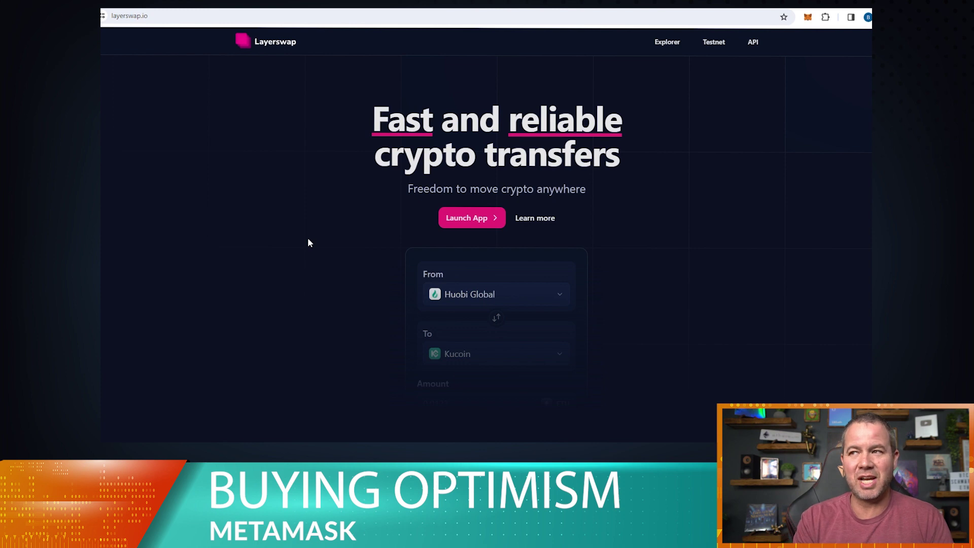
# - Launch the Layerswap app and set the route from Ethereum to Optimism
pyautogui.click(486, 223)
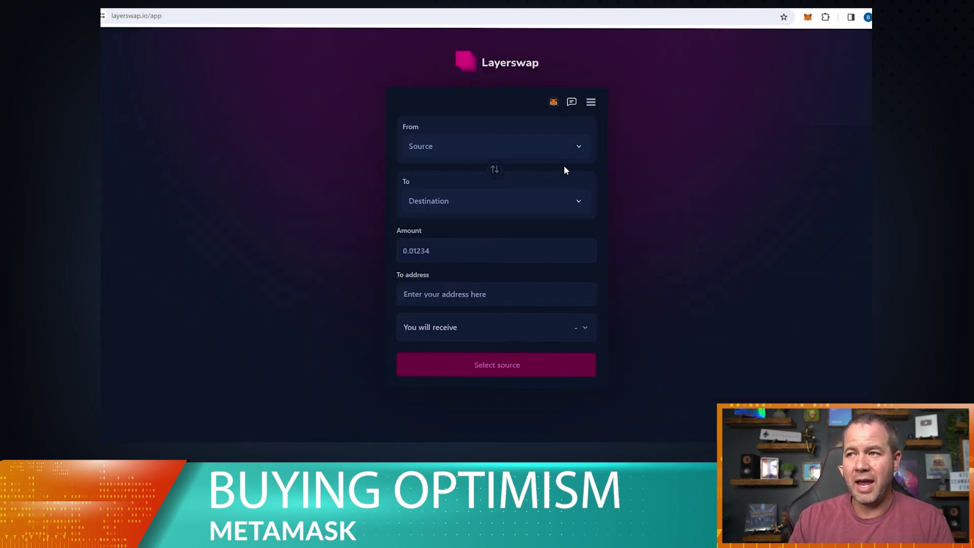
pyautogui.click(575, 149)
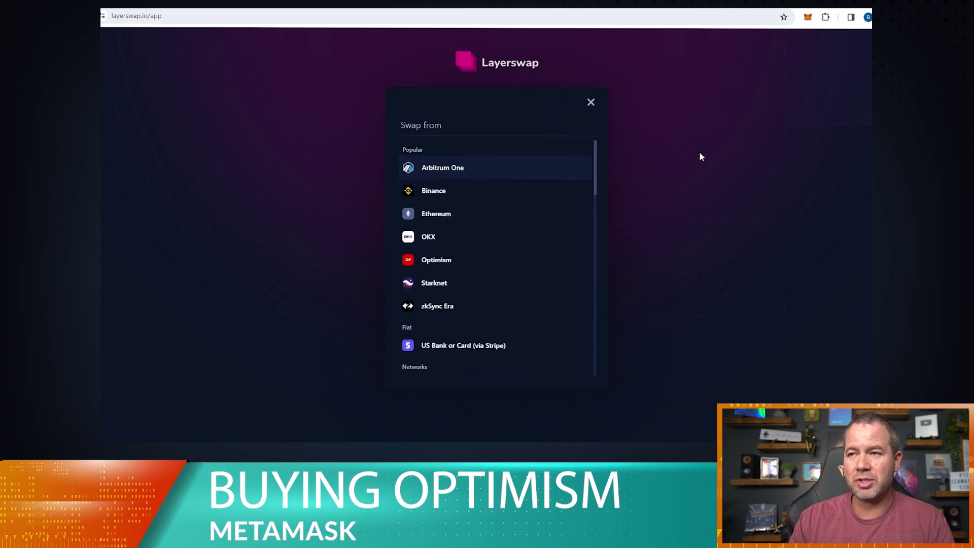
pyautogui.click(441, 218)
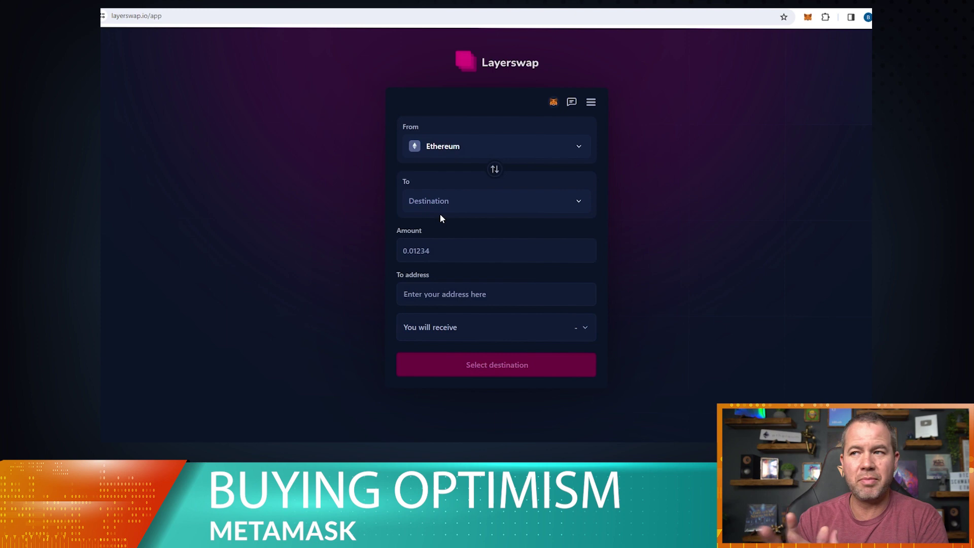
pyautogui.click(463, 207)
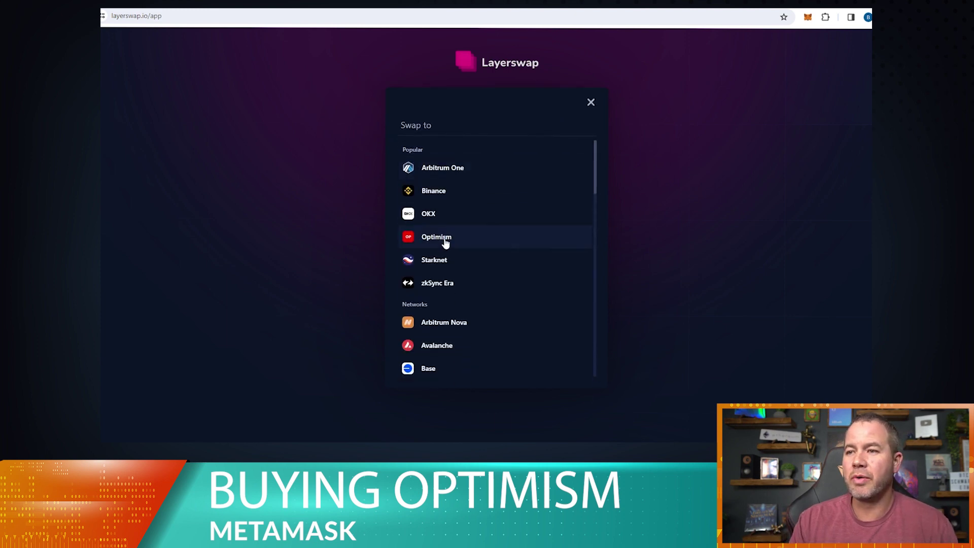
pyautogui.click(444, 237)
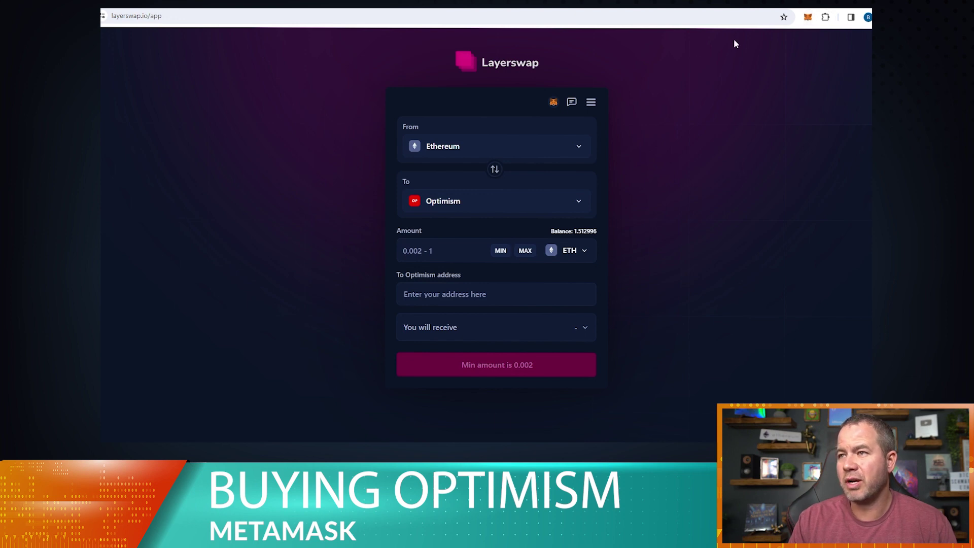
# - Check the wallet's ETH balance and enter 1 ETH as the bridge amount
pyautogui.click(808, 18)
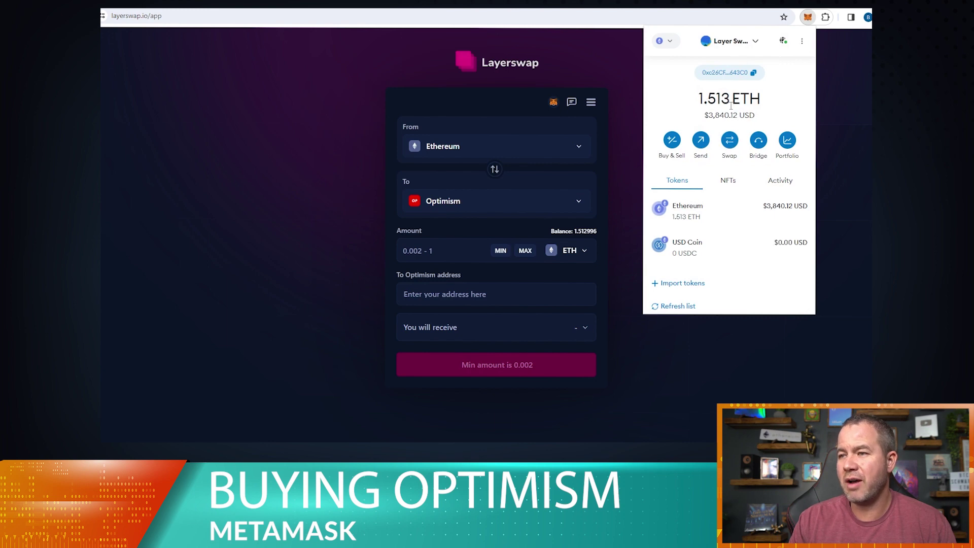
pyautogui.click(336, 266)
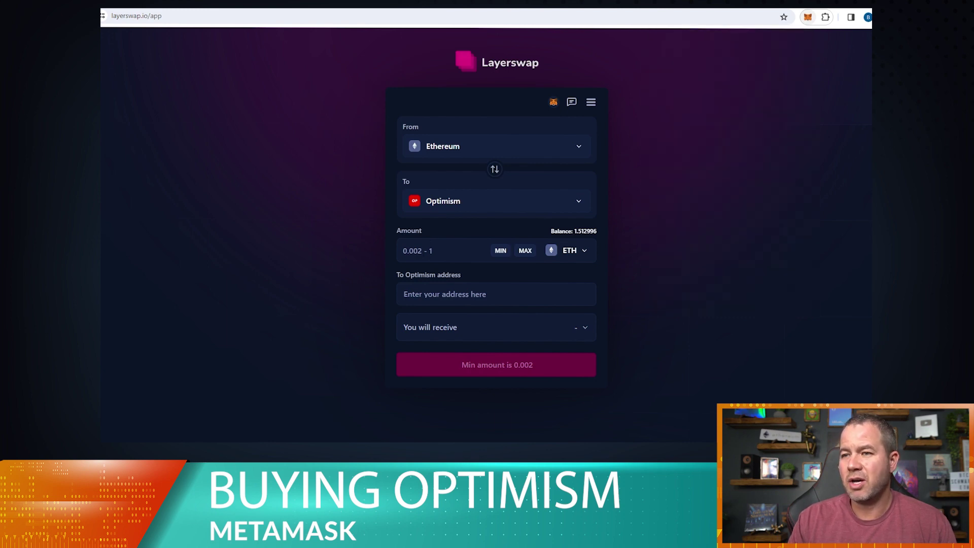
pyautogui.click(424, 252)
pyautogui.write('1')
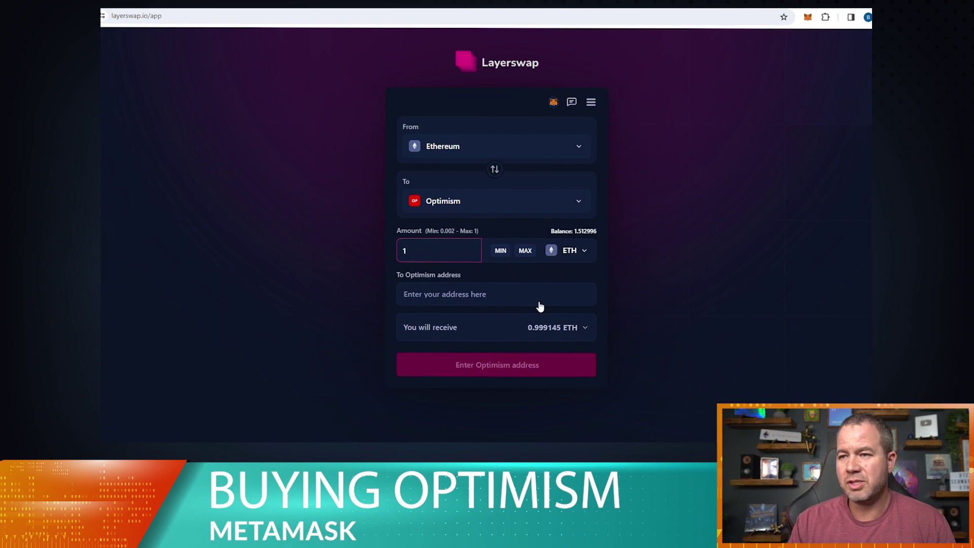
# - Set the wallet's own address as the Optimism recipient, receiving 0.999145 ETH
pyautogui.click(434, 294)
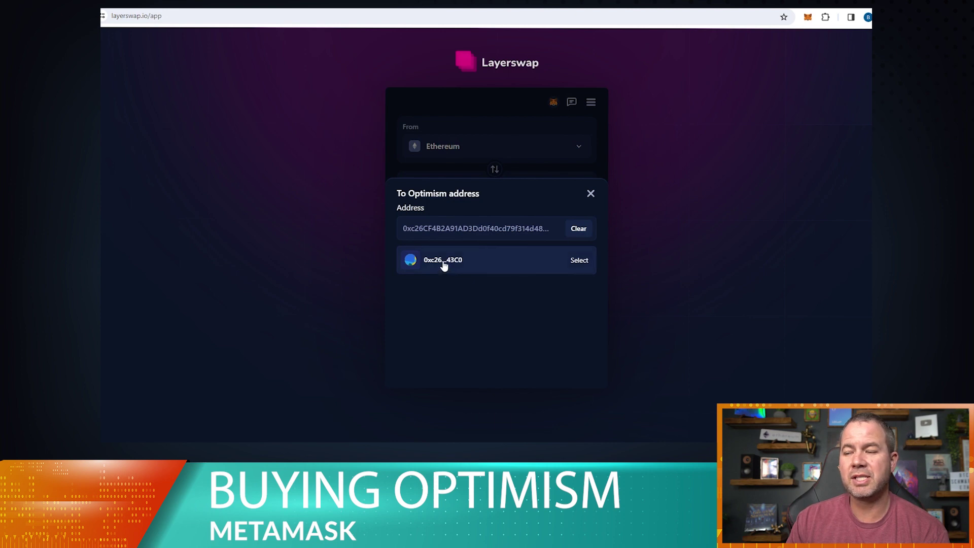
pyautogui.click(808, 16)
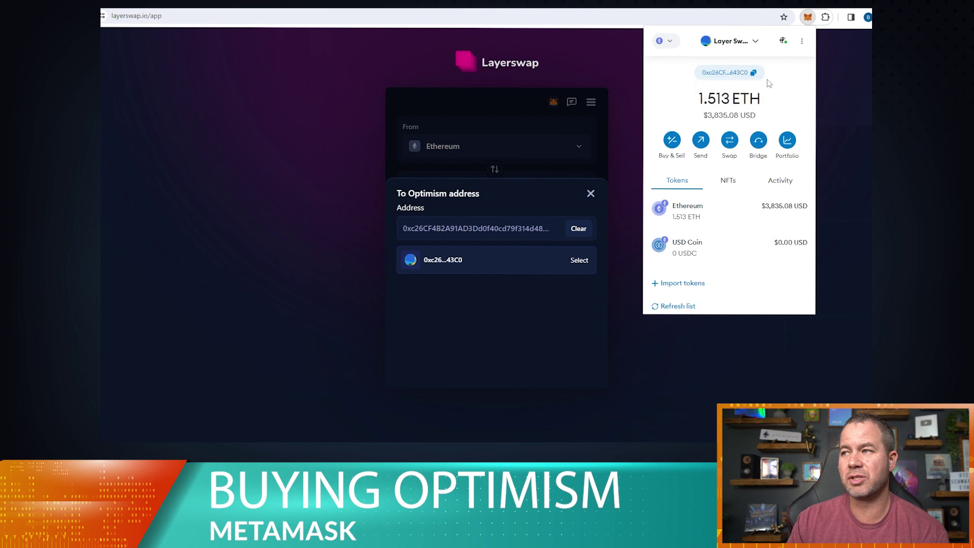
pyautogui.click(754, 73)
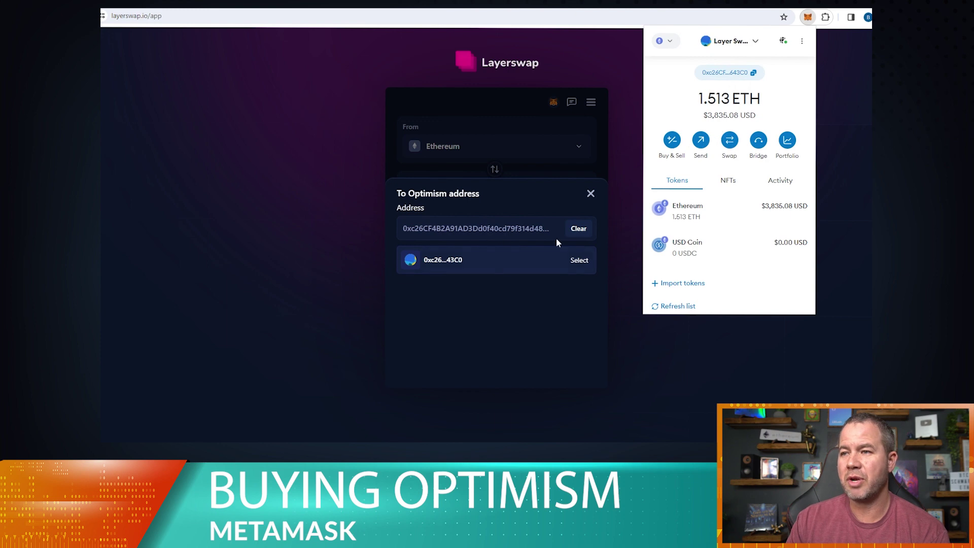
pyautogui.click(441, 265)
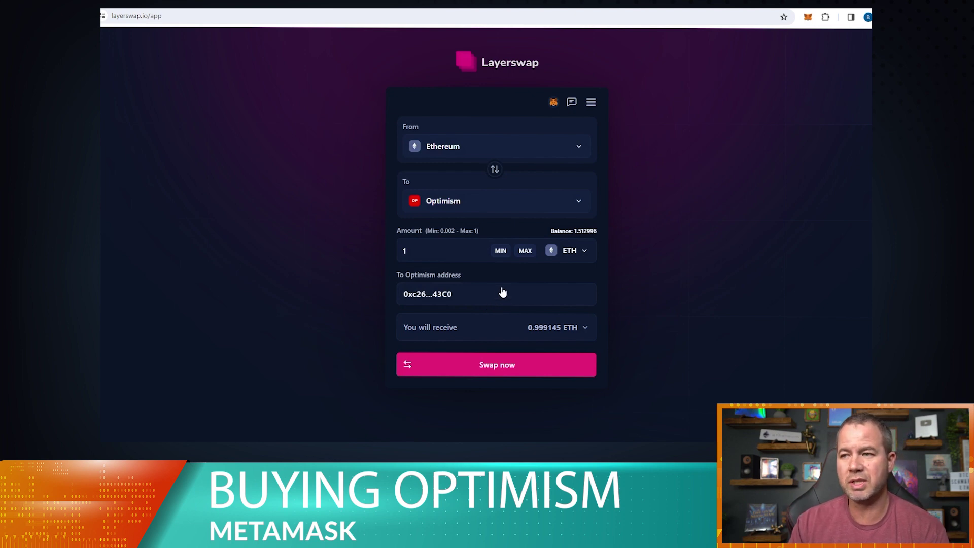
# - Show the fee breakdown and compute .000855*2530 on Google, getting 2.16315
pyautogui.click(543, 328)
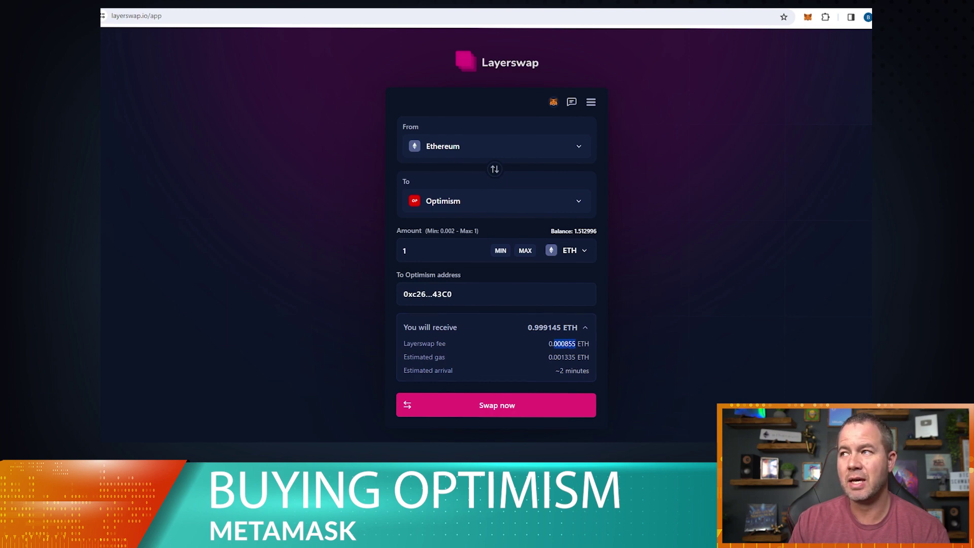
pyautogui.hotkey('ctrl', 't')
pyautogui.click(456, 186)
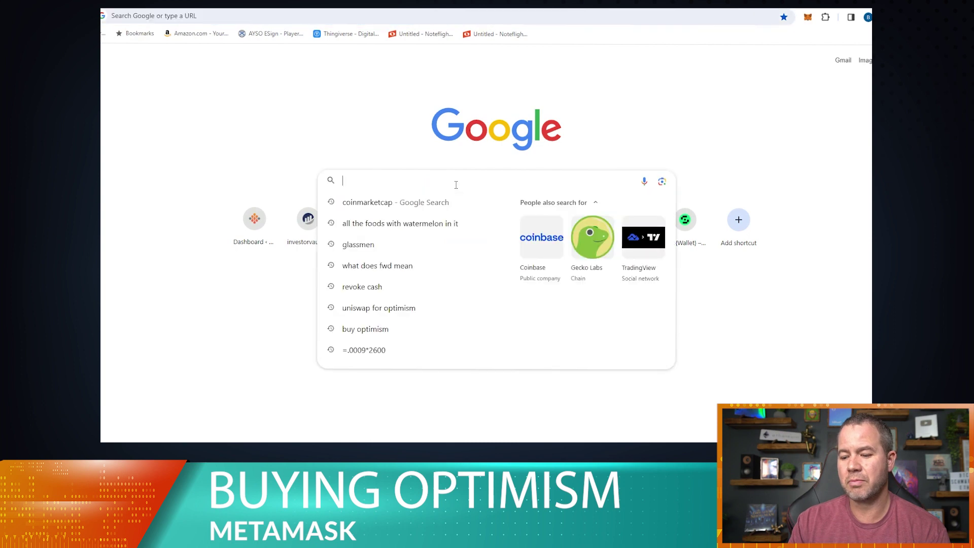
pyautogui.write('.000855*2')
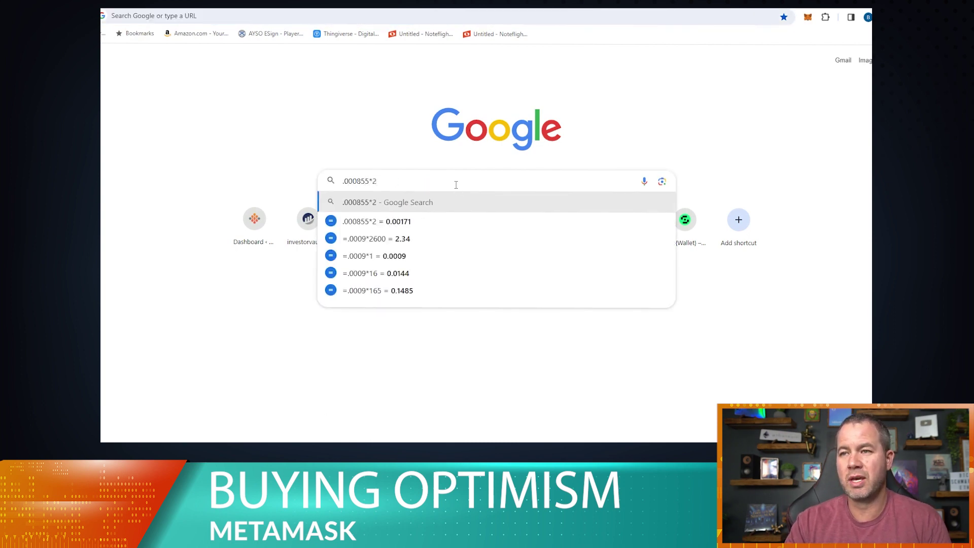
pyautogui.write('52')
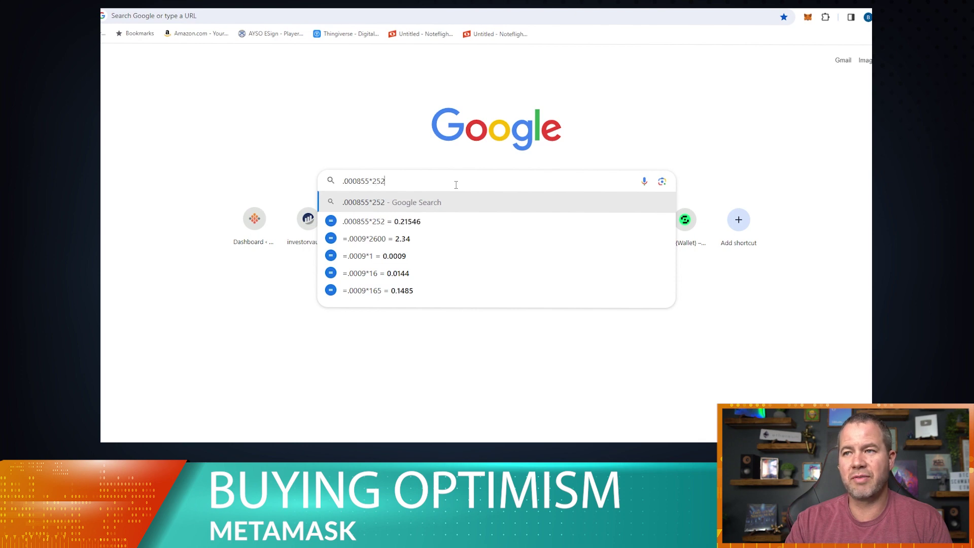
pyautogui.press('BackSpace')
pyautogui.write('30')
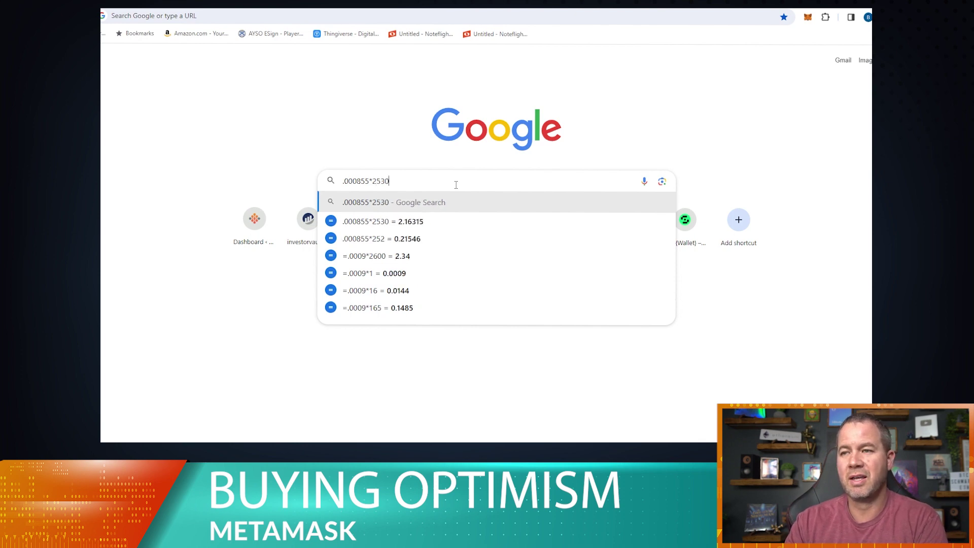
pyautogui.press('Return')
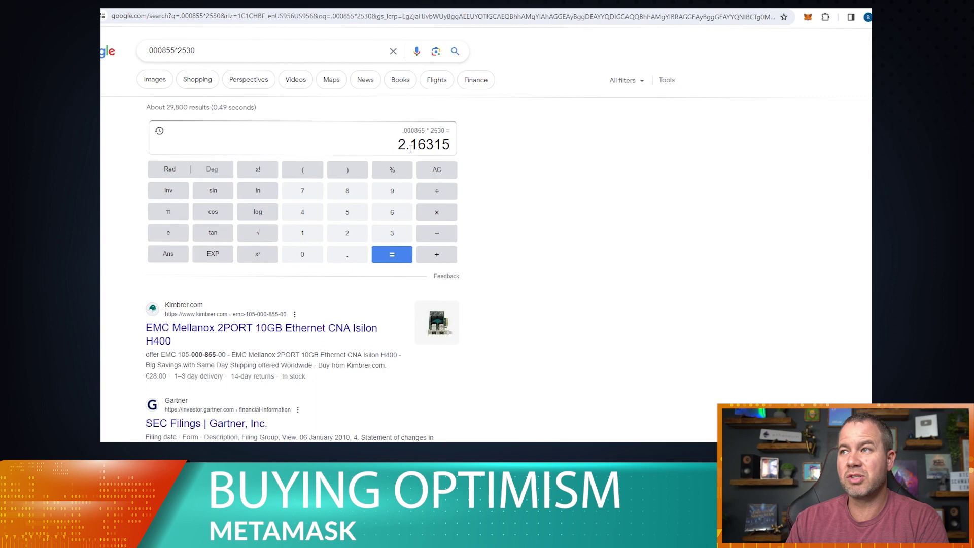
pyautogui.hotkey('ctrl', 'w')
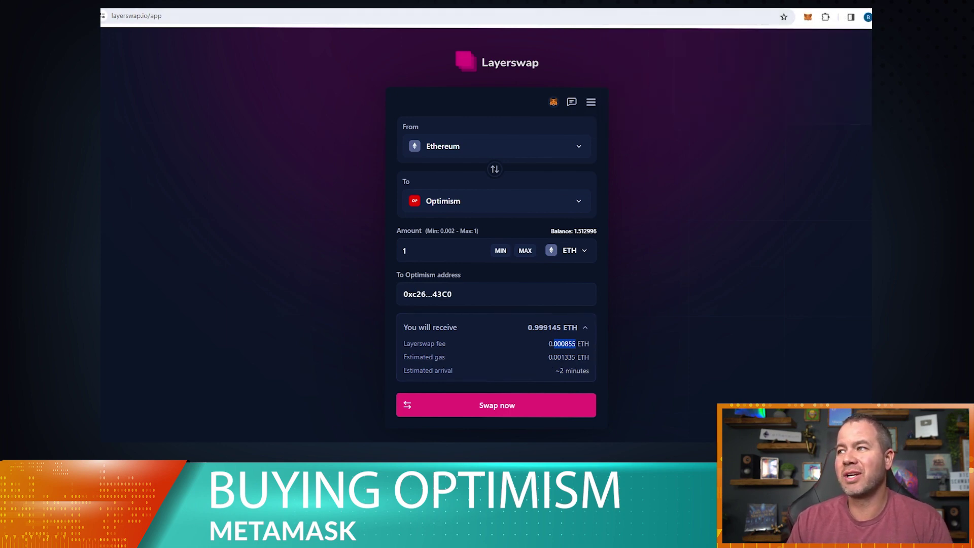
pyautogui.hotkey('ctrl', 't')
pyautogui.hotkey('ctrl', 'v')
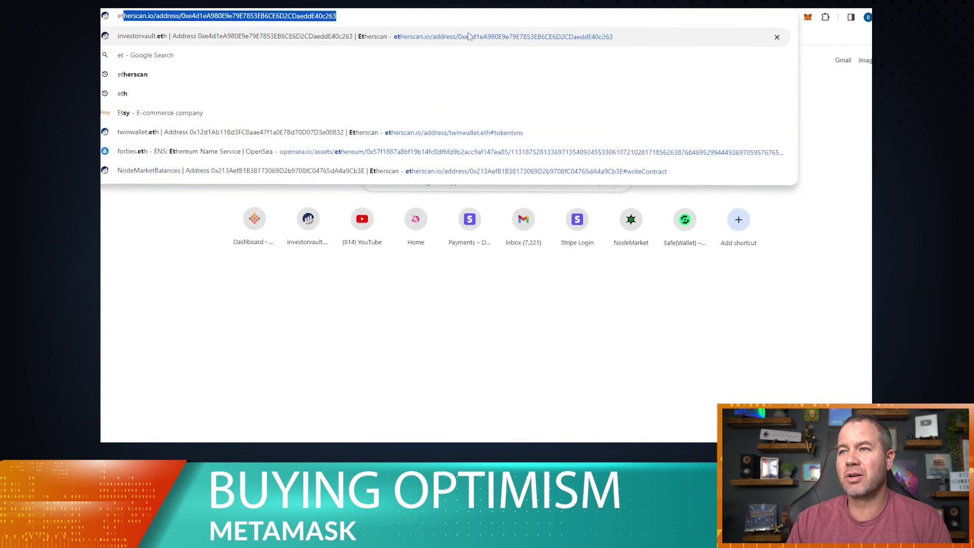
pyautogui.press('Return')
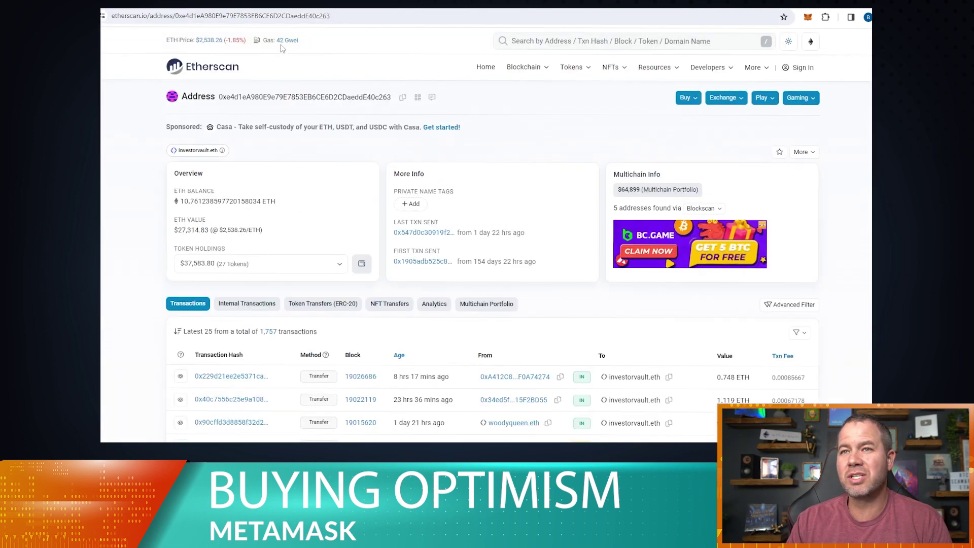
pyautogui.hotkey('ctrl', 'w')
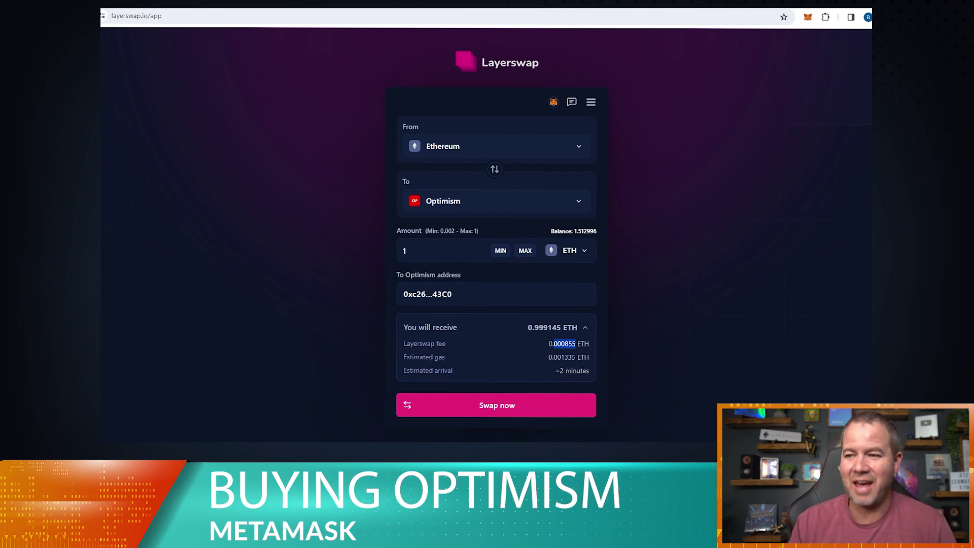
# - Start the swap and confirm the 1 ETH deposit transaction in MetaMask
pyautogui.click(510, 410)
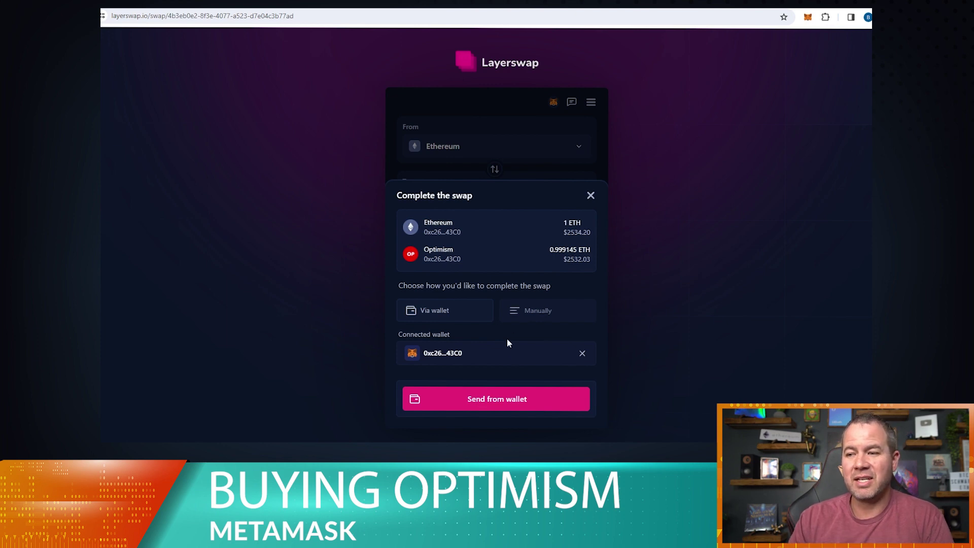
pyautogui.click(498, 404)
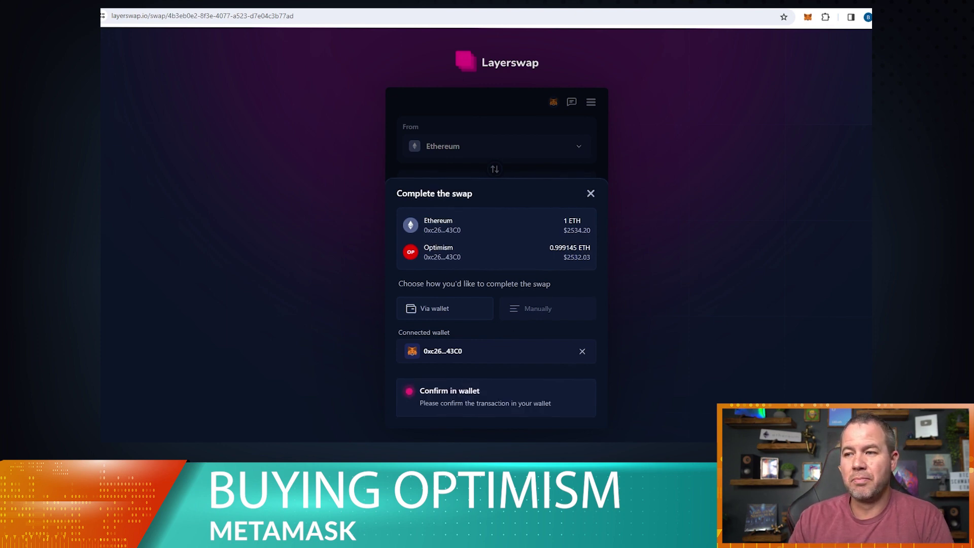
pyautogui.moveTo(850, 14); pyautogui.dragTo(686, 35)
pyautogui.scroll(-1, 728, 281)
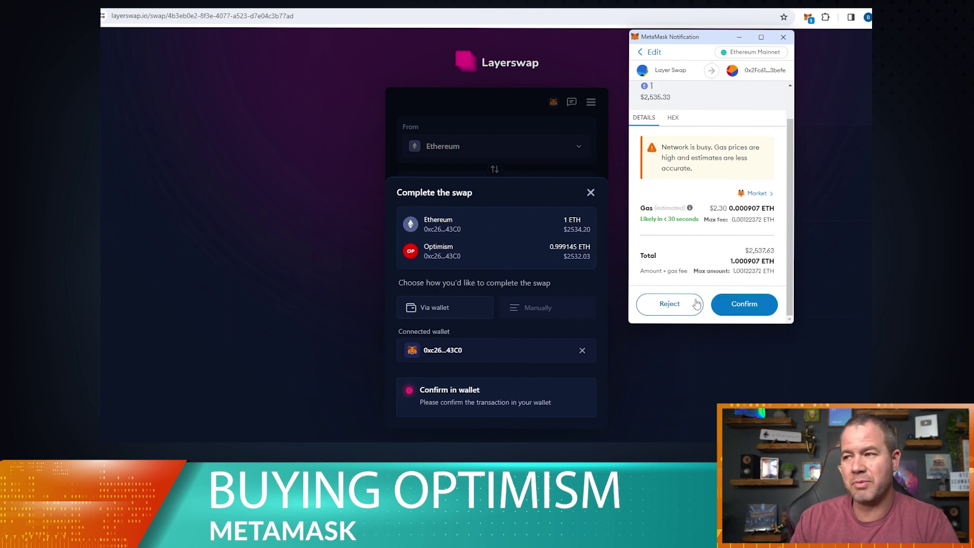
pyautogui.click(752, 307)
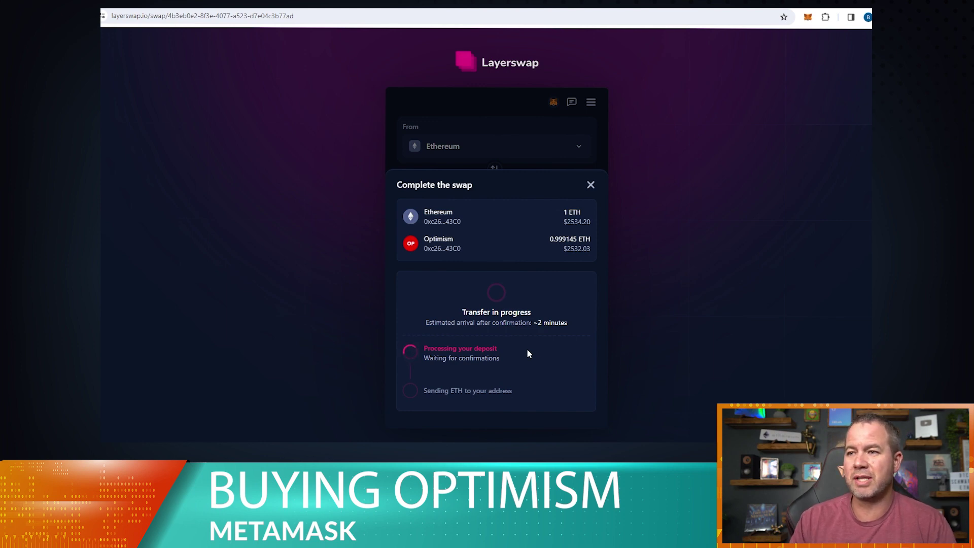
# - Switch MetaMask between networks to check balances, finding 1.0981 ETH and 288.78737 OP on OP Mainnet
pyautogui.click(808, 17)
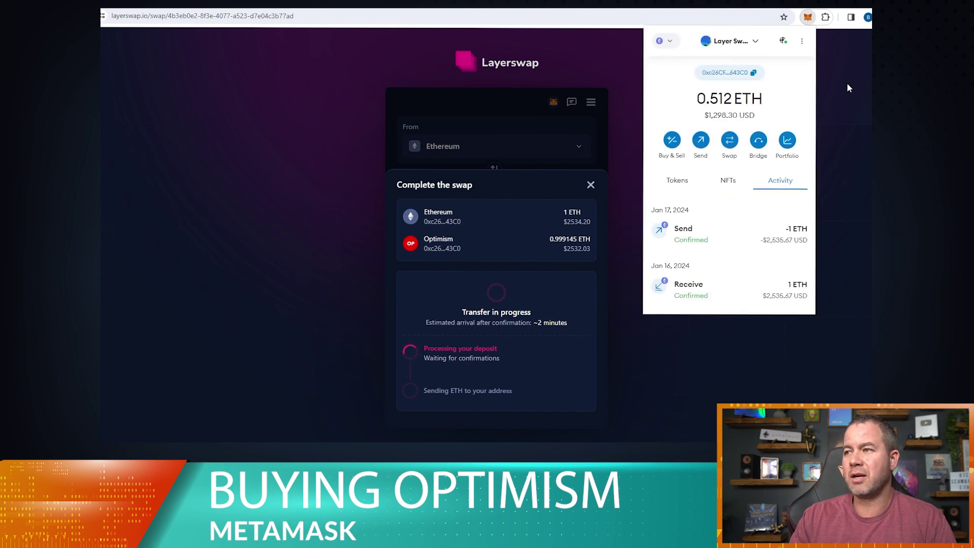
pyautogui.click(678, 181)
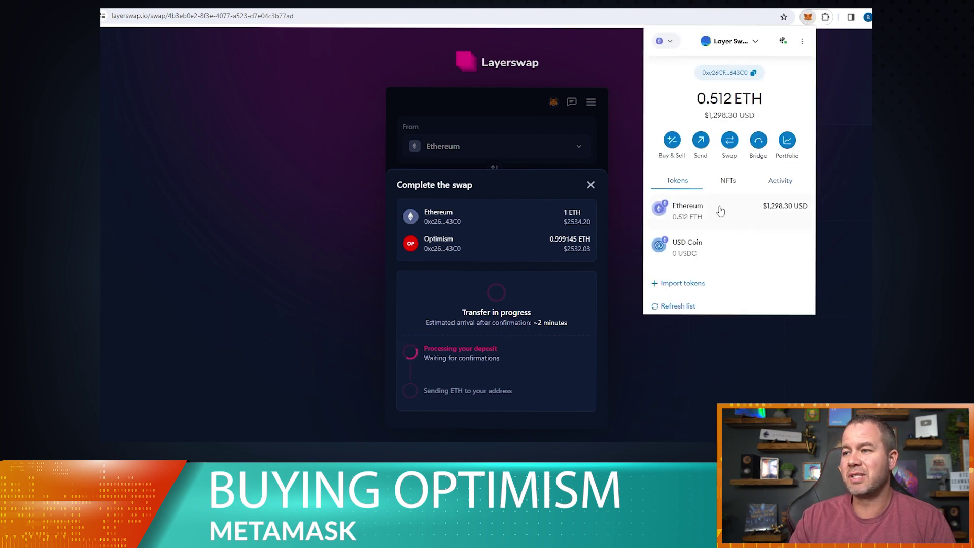
pyautogui.click(671, 43)
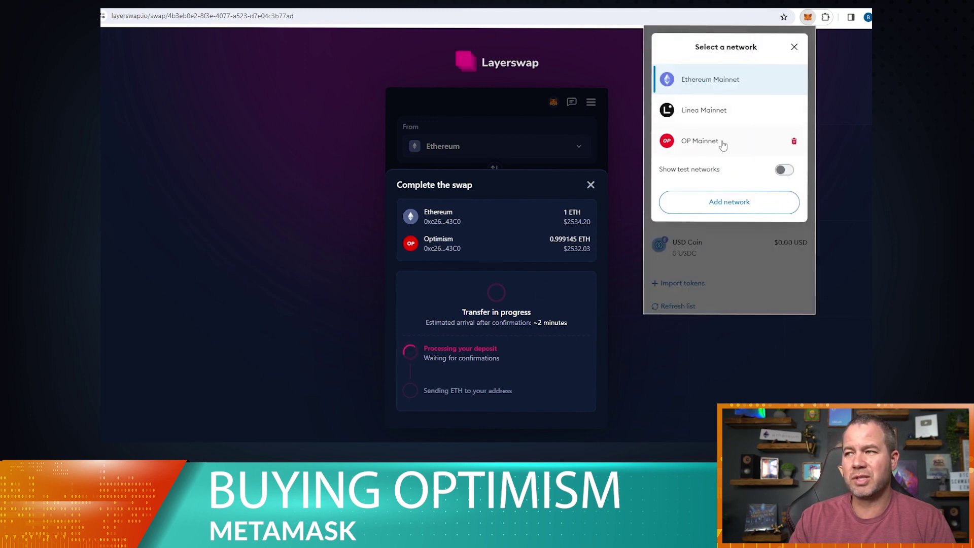
pyautogui.click(697, 146)
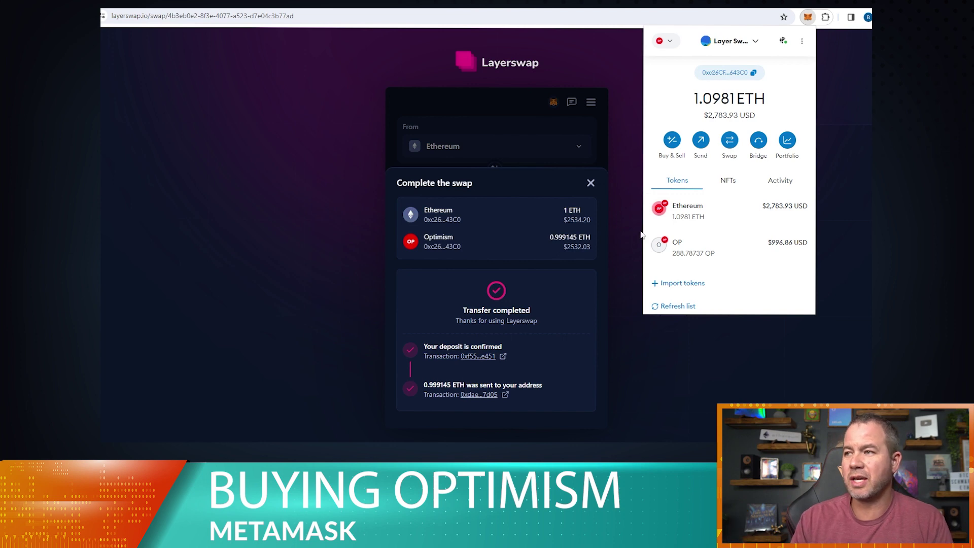
pyautogui.click(667, 42)
pyautogui.press('Escape')
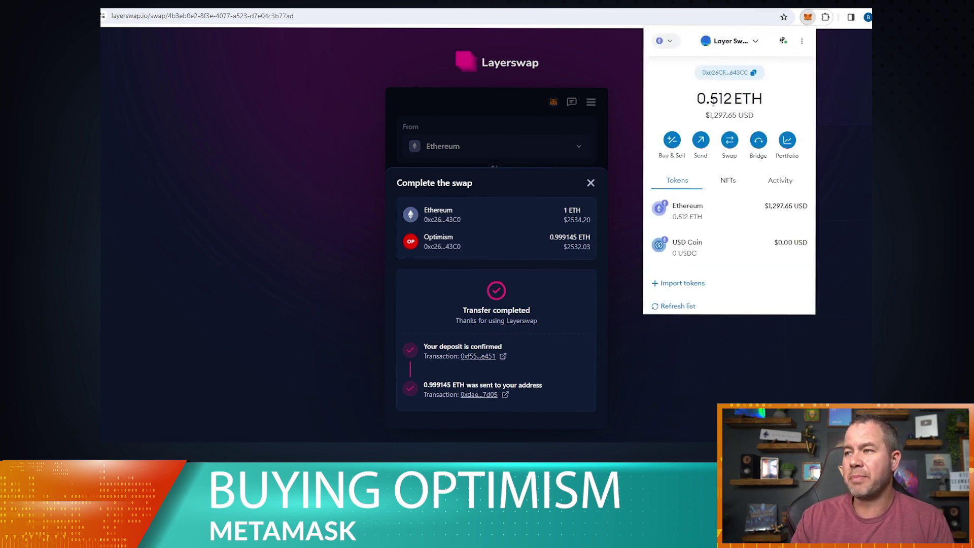
pyautogui.click(667, 41)
pyautogui.click(718, 144)
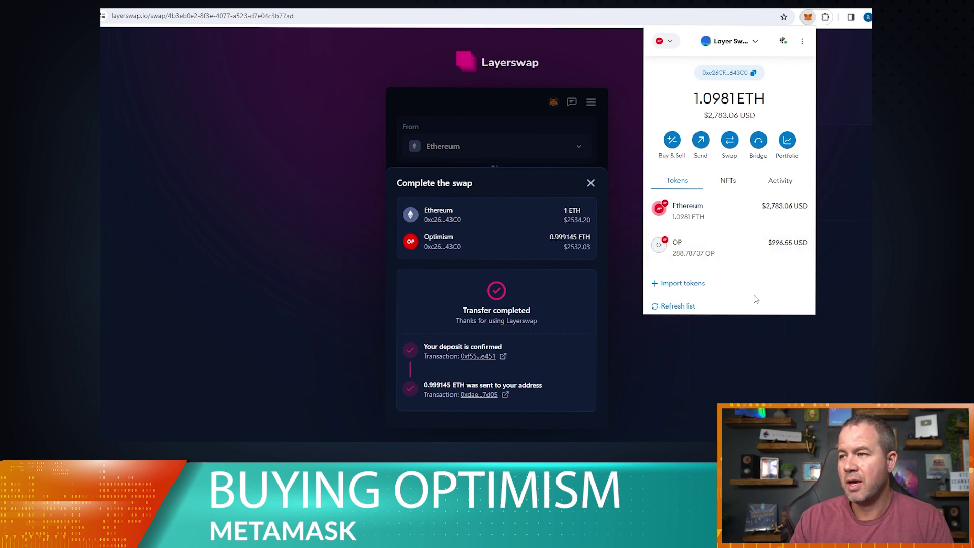
pyautogui.click(666, 41)
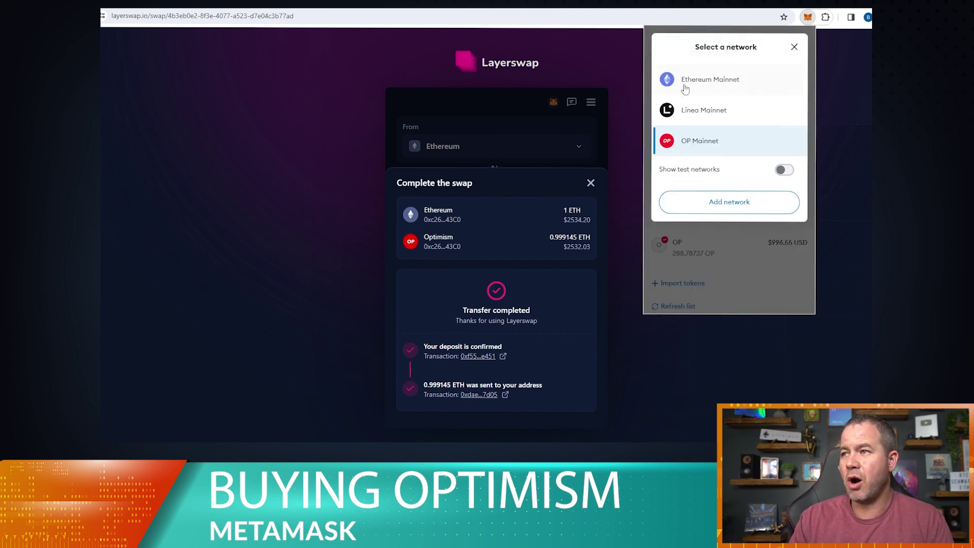
# - On app.uniswap.org, decline the site's network-switch prompts, including the switch to Ethereum
pyautogui.click(794, 47)
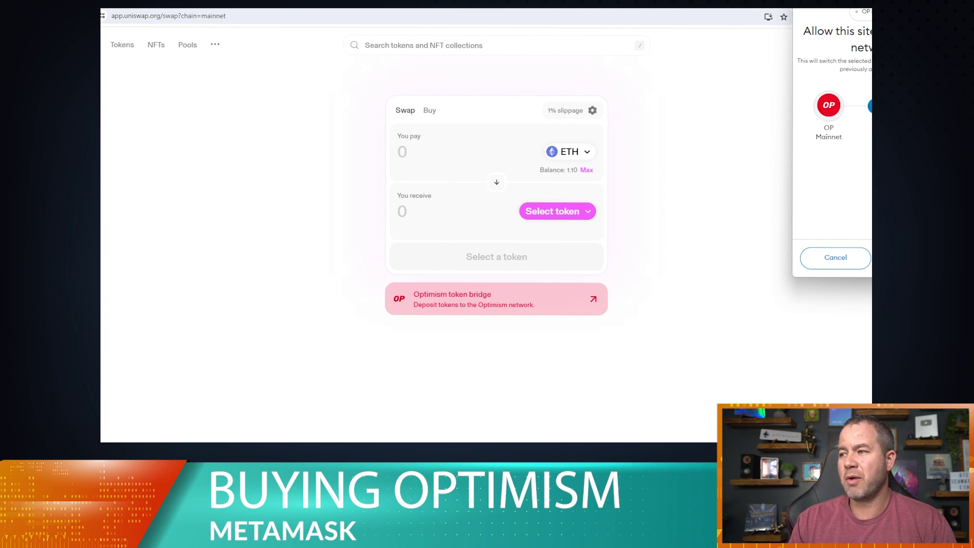
pyautogui.click(840, 264)
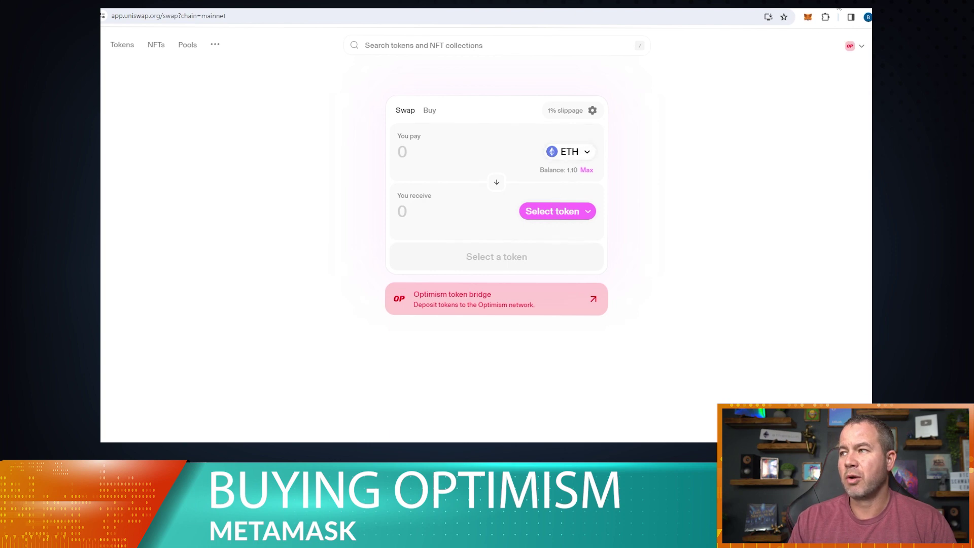
pyautogui.click(813, 19)
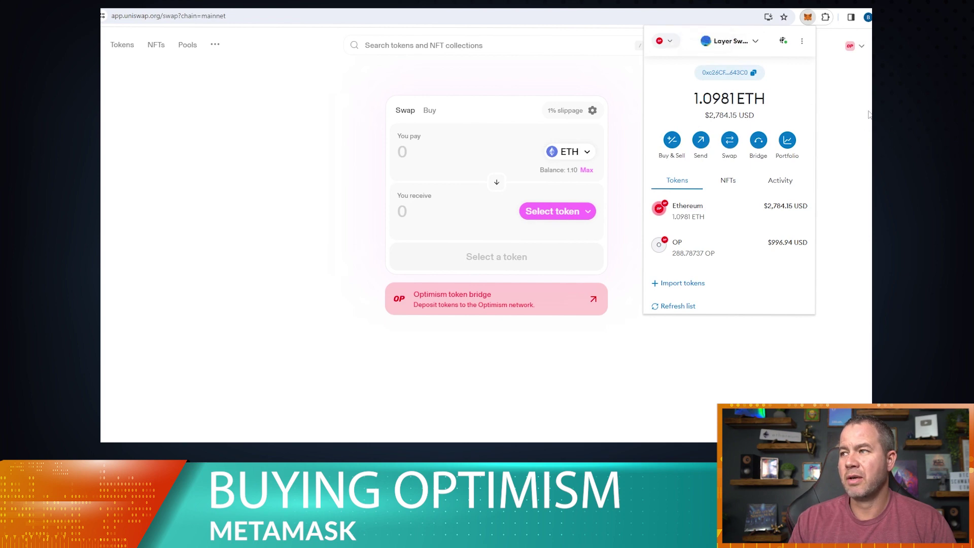
pyautogui.click(856, 50)
pyautogui.click(858, 50)
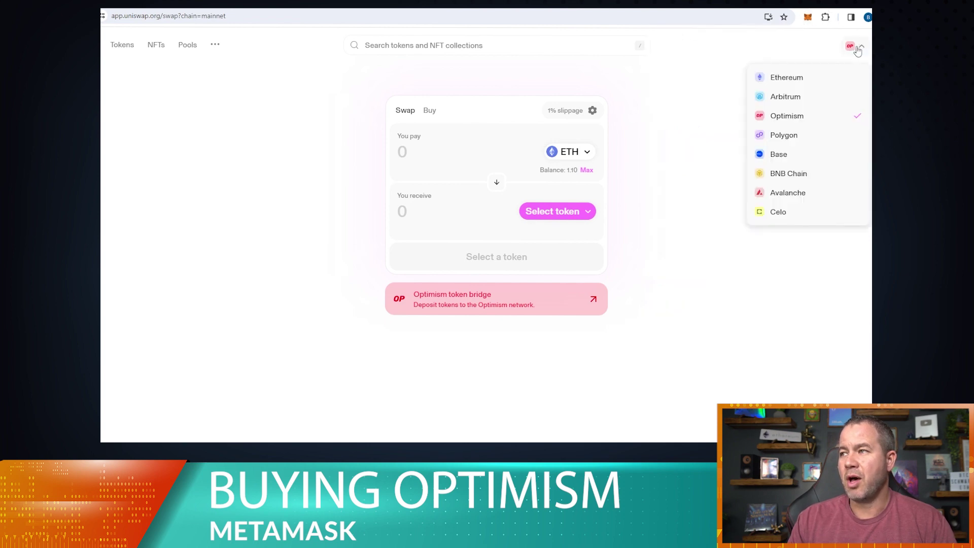
pyautogui.click(781, 79)
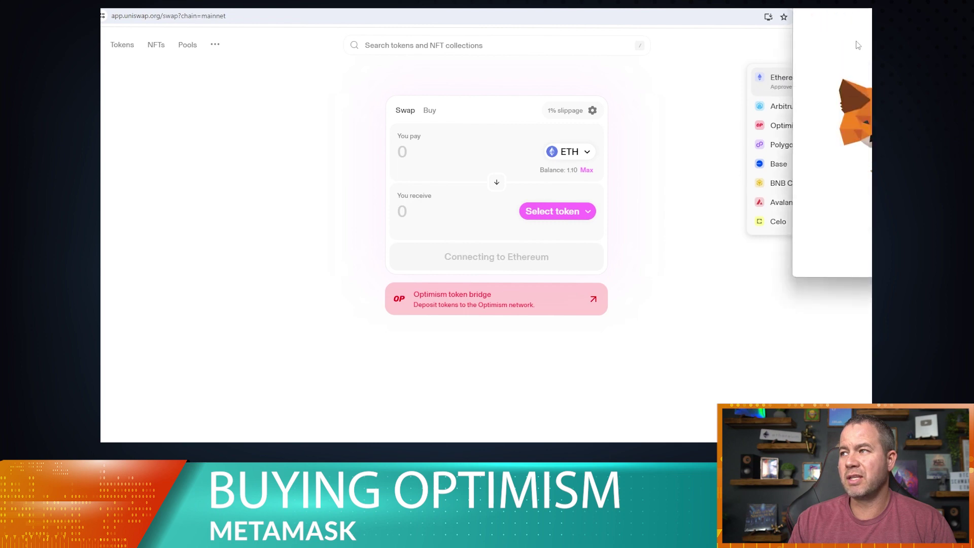
pyautogui.click(835, 259)
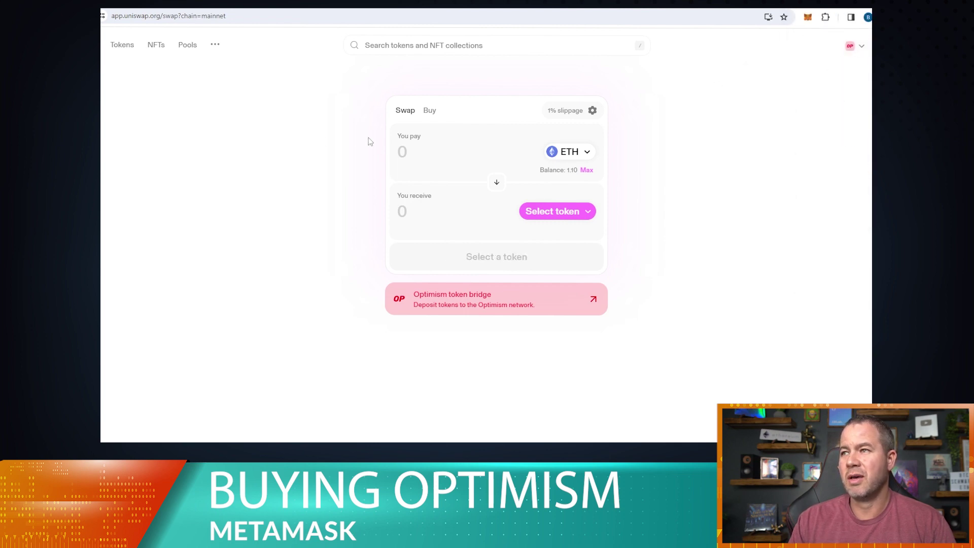
# - Switch MetaMask to Ethereum Mainnet, then to OP Mainnet so Uniswap follows
pyautogui.click(808, 17)
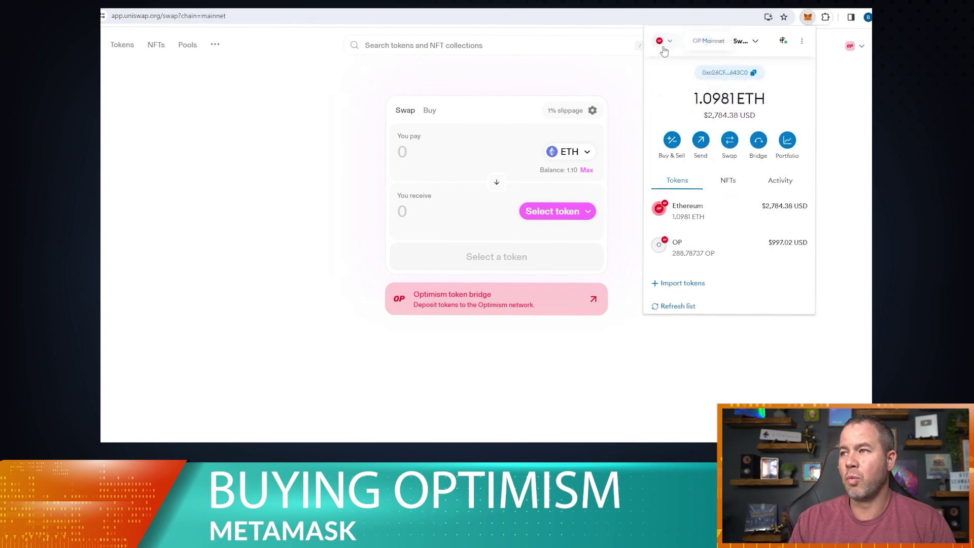
pyautogui.click(664, 50)
pyautogui.click(739, 86)
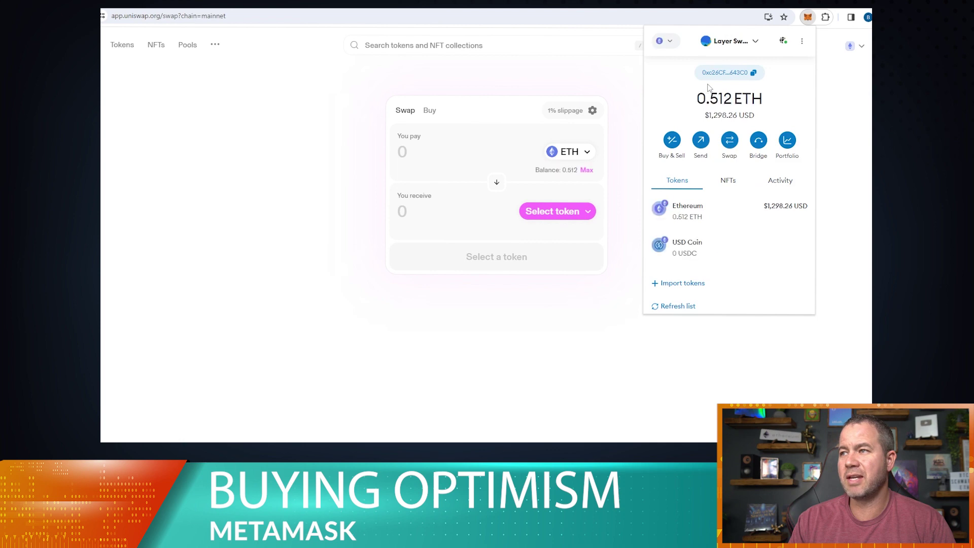
pyautogui.click(837, 101)
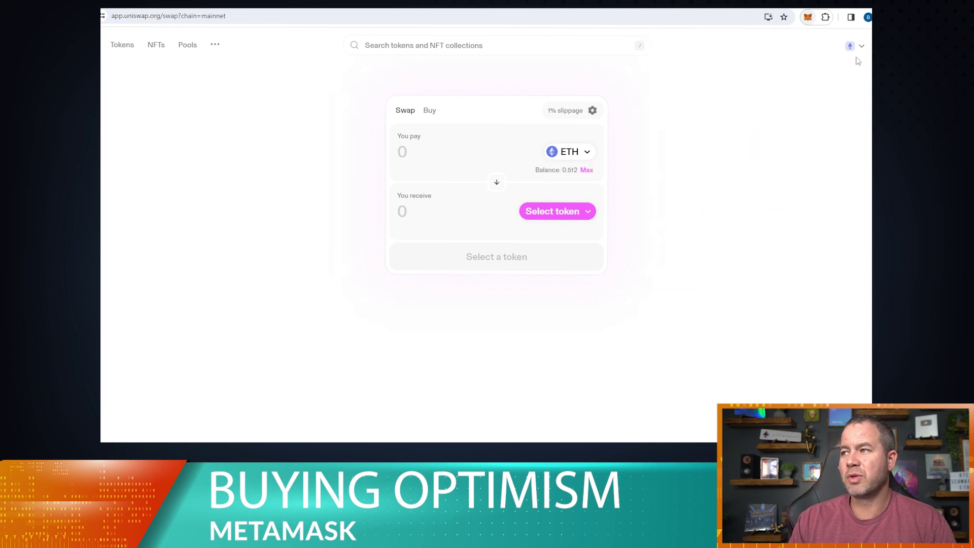
pyautogui.click(808, 17)
pyautogui.click(665, 40)
pyautogui.click(683, 138)
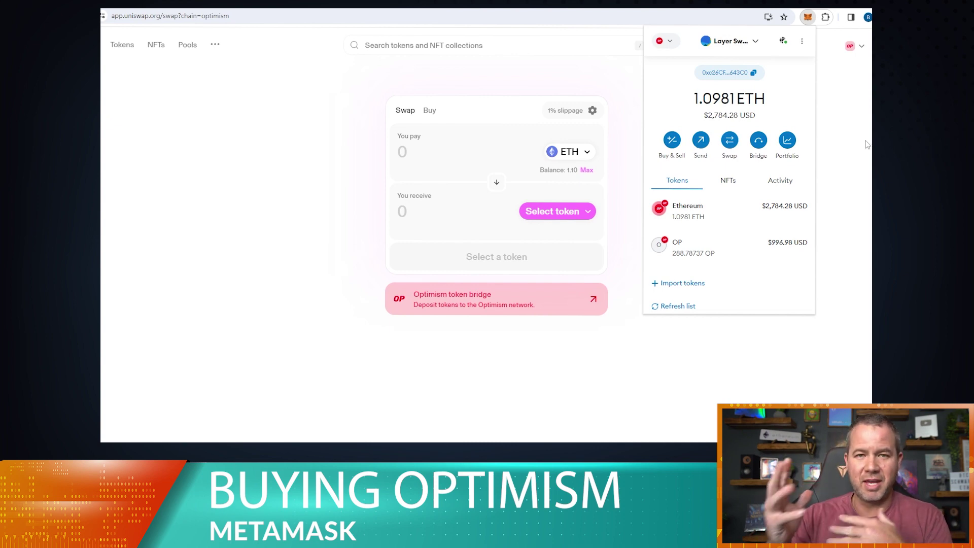
pyautogui.click(869, 90)
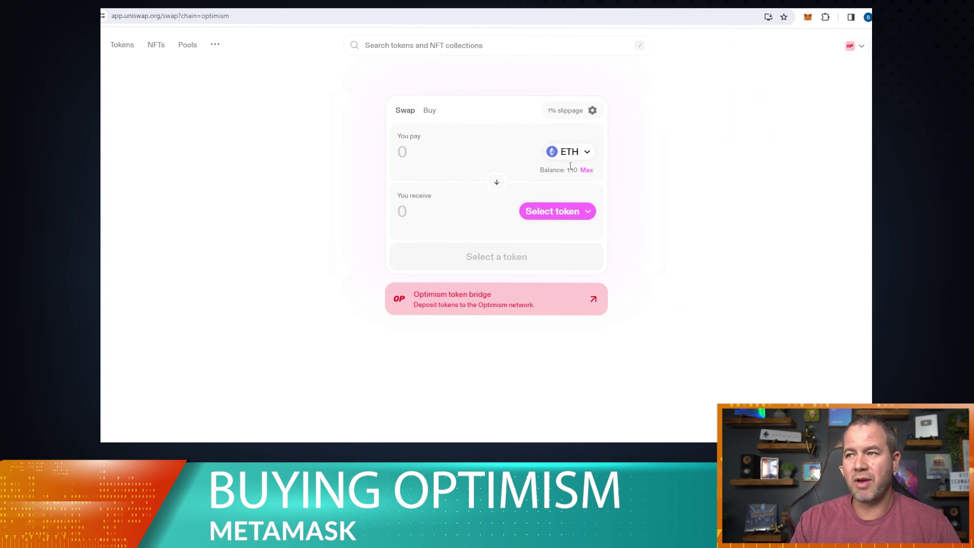
# - Swap 1 ETH for about 732.957 OP, approving the transaction in MetaMask
pyautogui.click(558, 211)
pyautogui.click(465, 155)
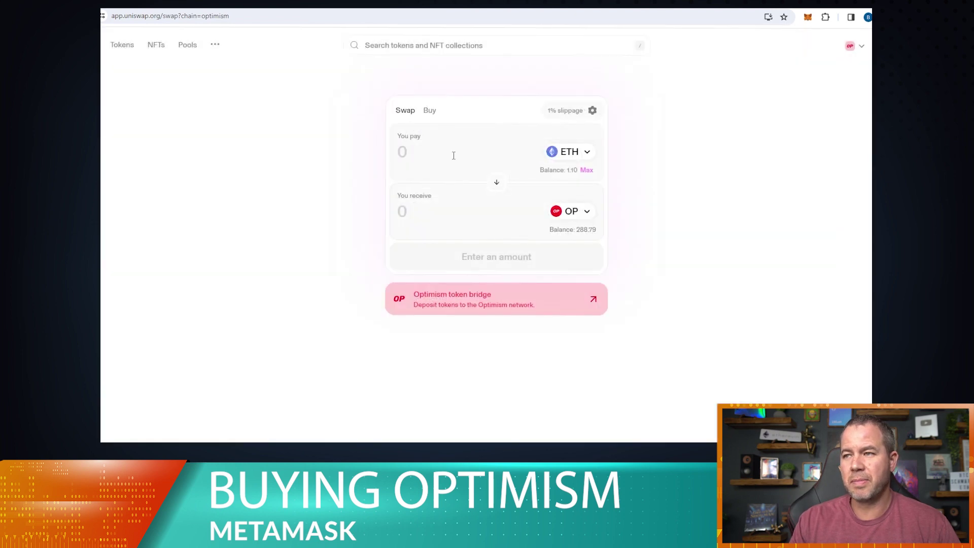
pyautogui.write('1')
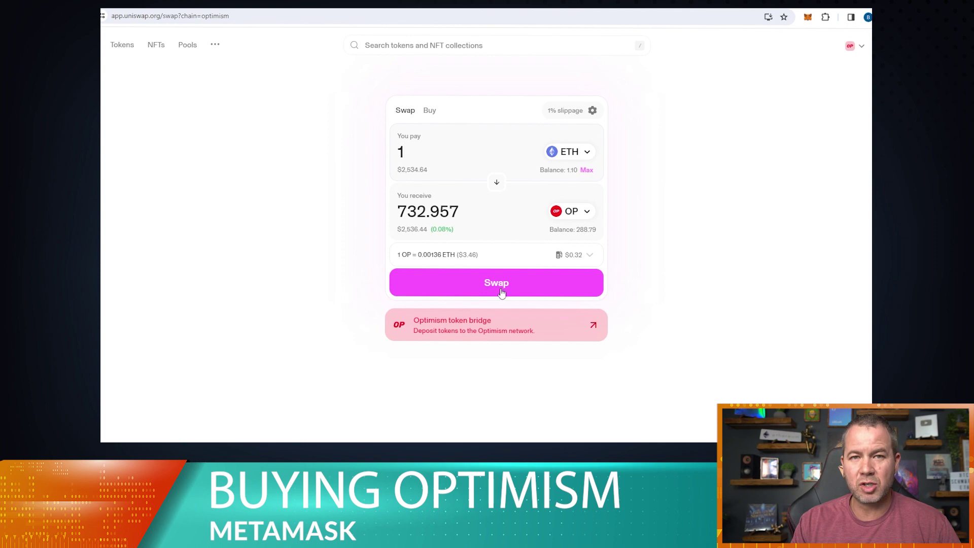
pyautogui.moveTo(573, 262)
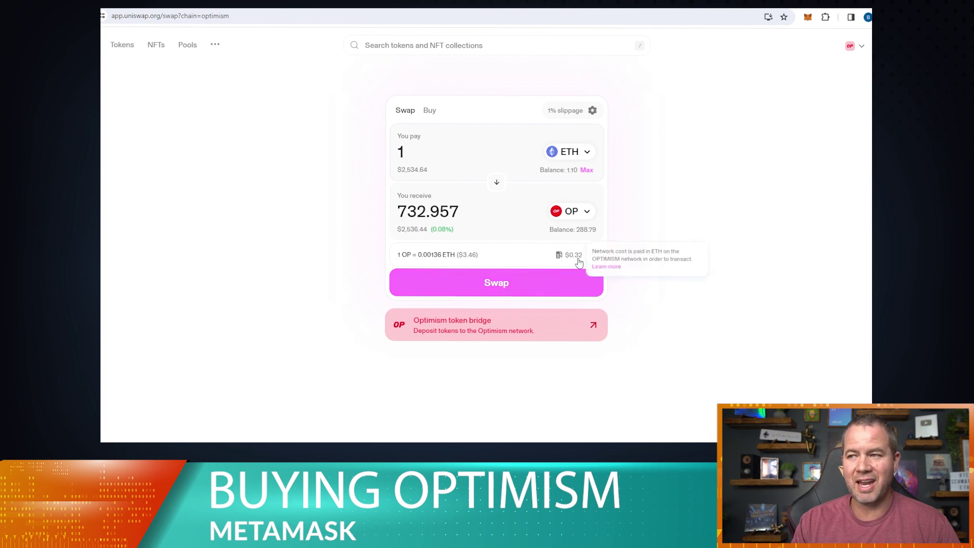
pyautogui.click(497, 289)
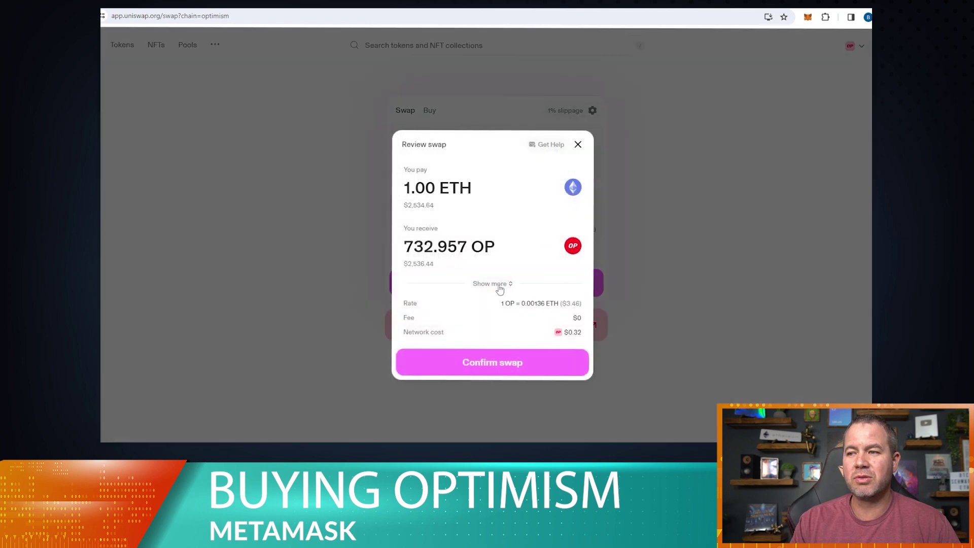
pyautogui.click(494, 363)
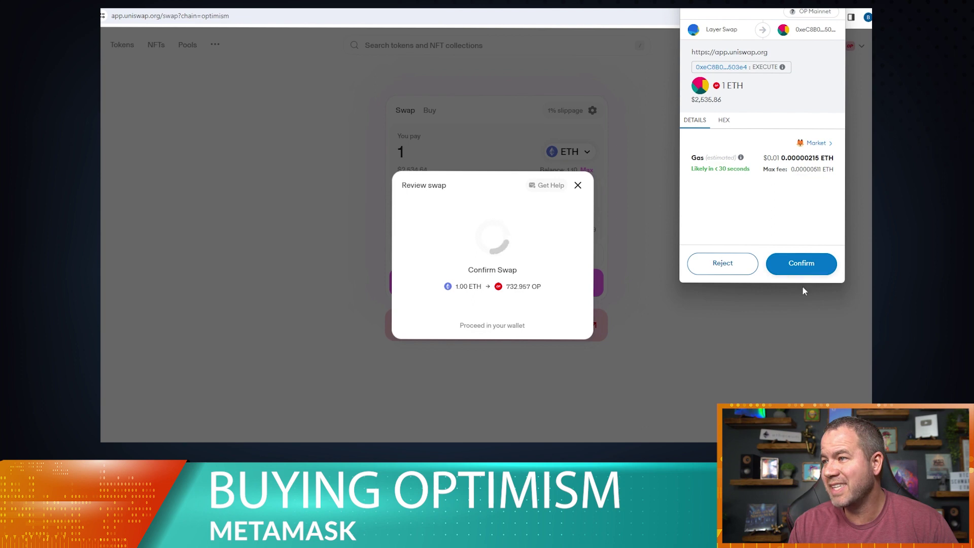
pyautogui.click(804, 270)
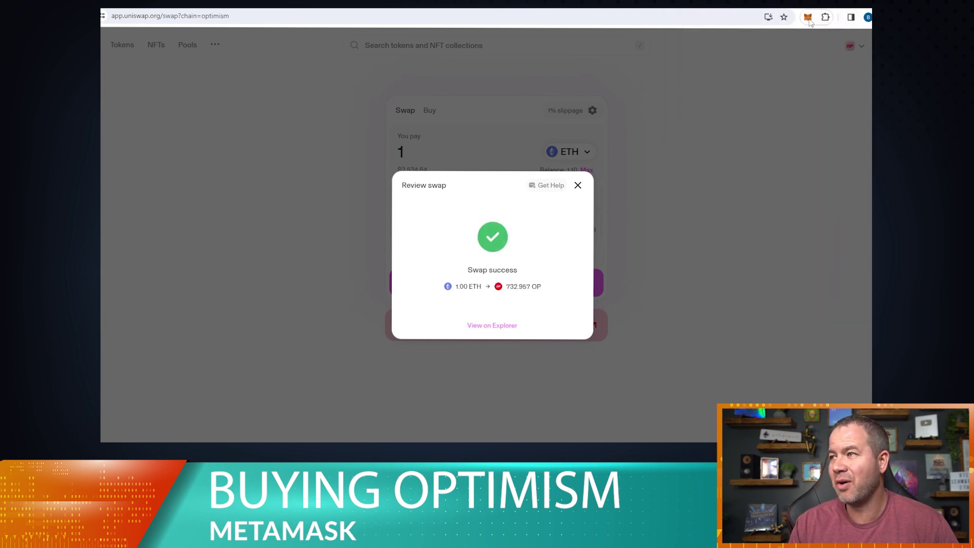
# - Check MetaMask shows 1021.74502 OP and 0.098 ETH, then switch to Ethereum Mainnet
pyautogui.click(807, 16)
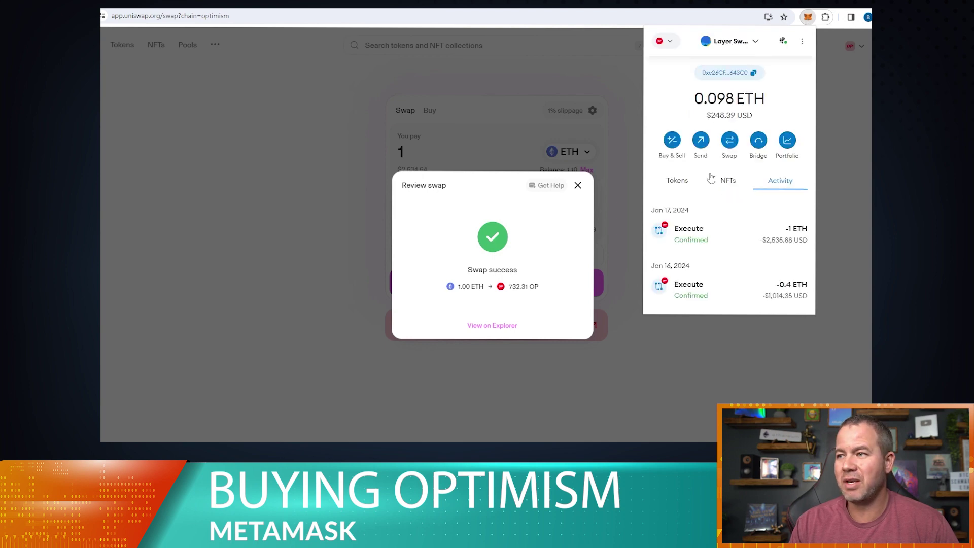
pyautogui.click(678, 182)
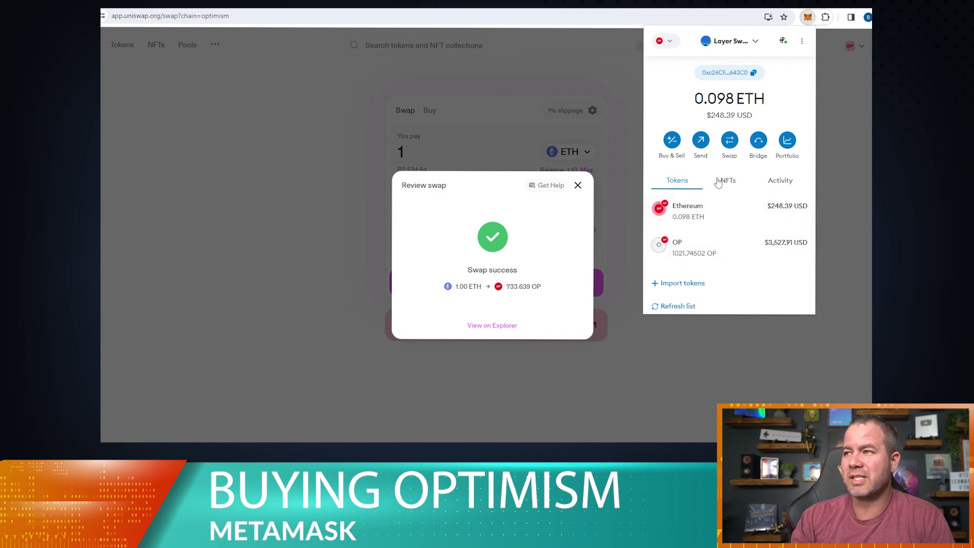
pyautogui.click(665, 40)
pyautogui.click(688, 80)
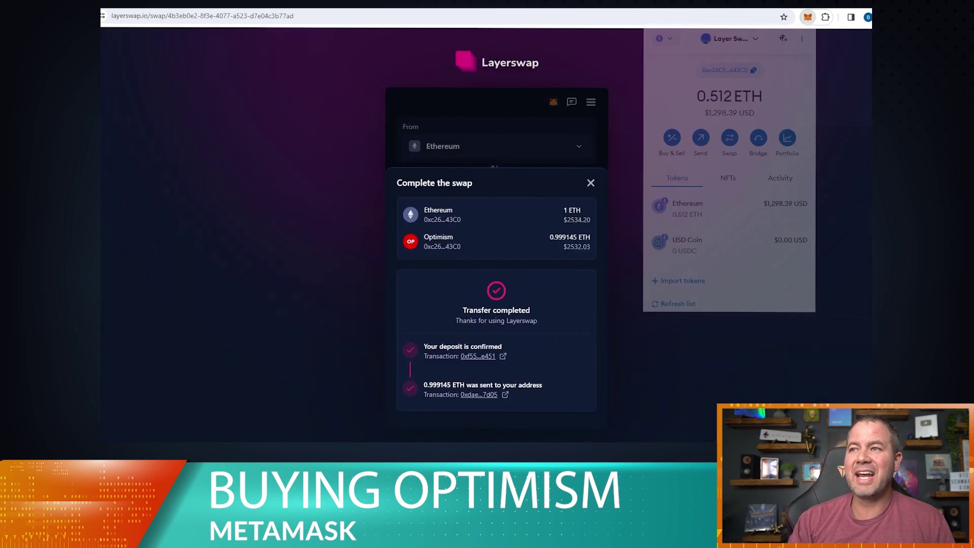
# - Return to the Layerswap tab and dismiss the Complete the swap panel
pyautogui.click(639, 233)
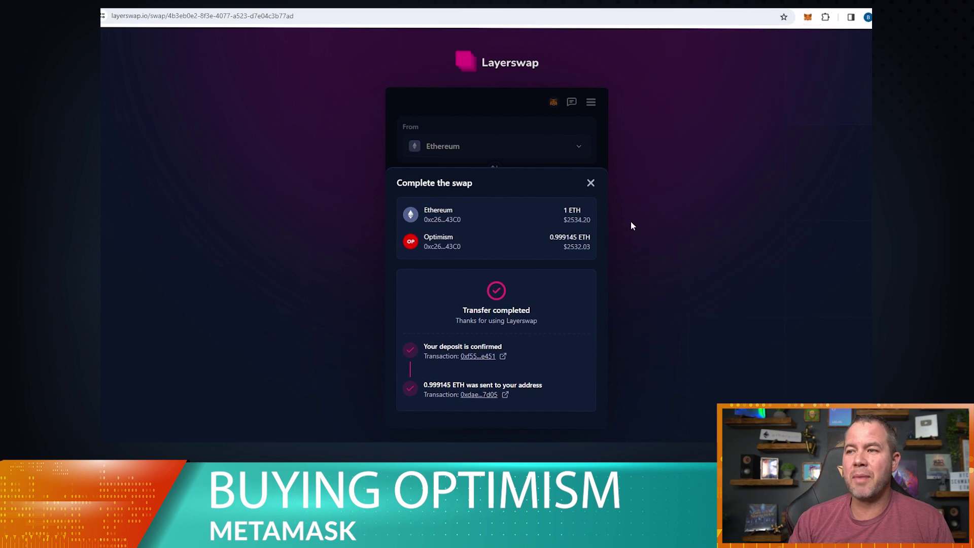
pyautogui.click(591, 184)
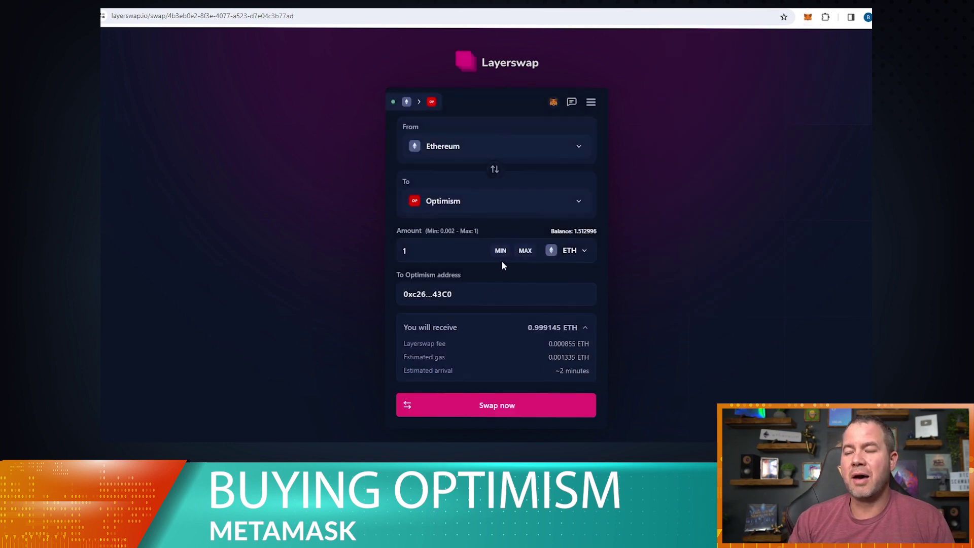